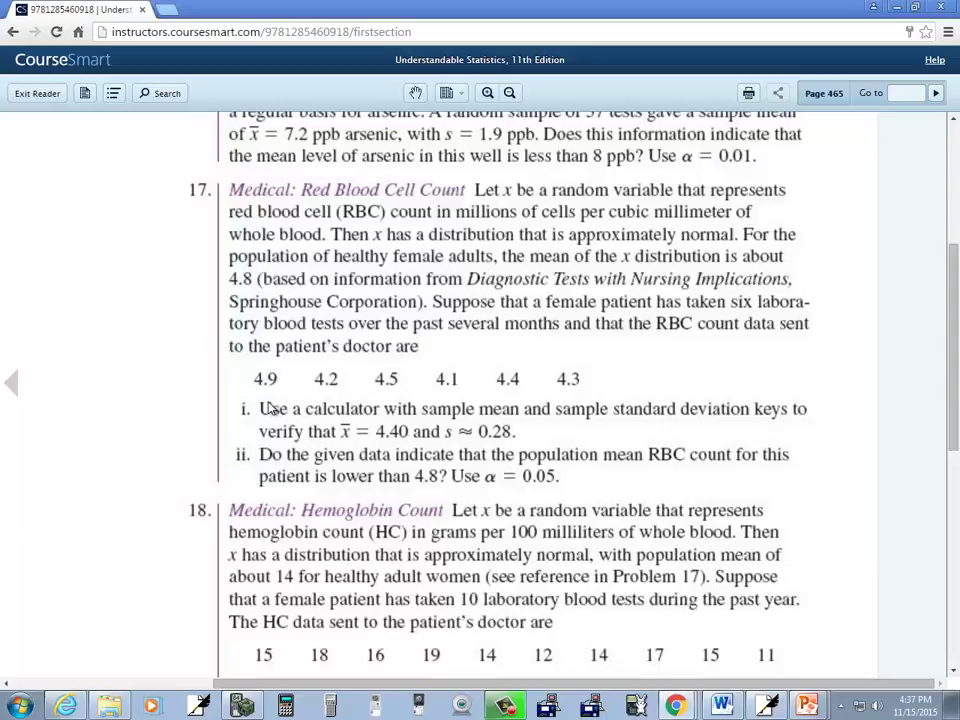
# - Leave the Problem 17 red blood cell exercise for the blank Free Notes page
pyautogui.hotkey('alt', 'Tab')
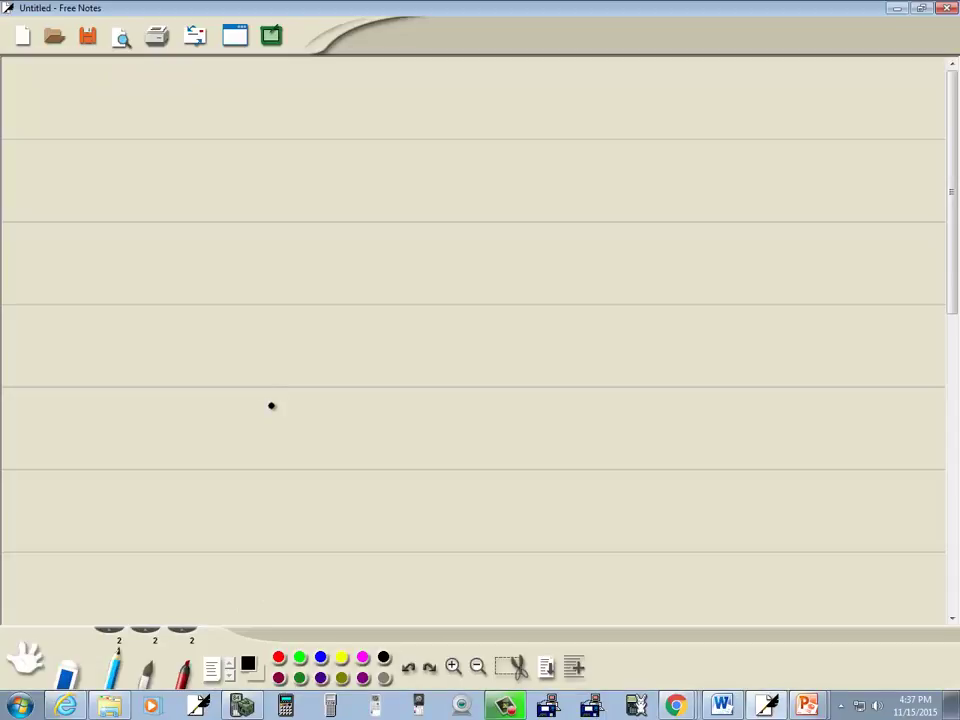
# - Handwrite x̄ = 4 at the top of the notes, checking the textbook problem
pyautogui.moveTo(65, 150)
pyautogui.mouseDown()
pyautogui.moveTo(62, 140)
pyautogui.moveTo(78, 156)
pyautogui.moveTo(78, 125)
pyautogui.mouseUp()
pyautogui.moveTo(86, 142); pyautogui.dragTo(98, 142)
pyautogui.hotkey('alt', 'Tab')
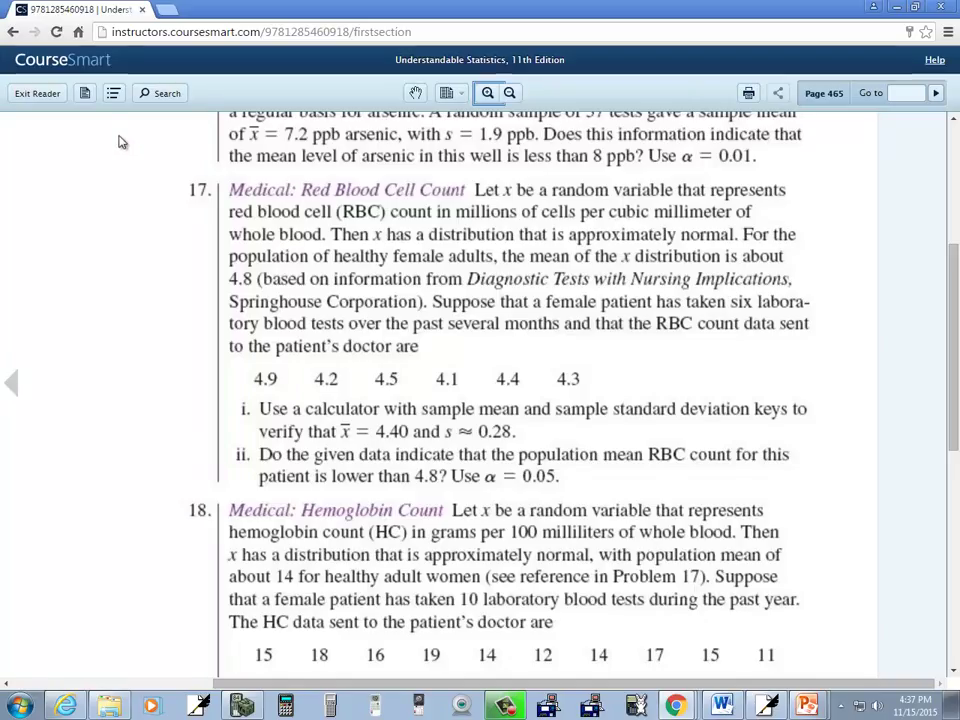
pyautogui.hotkey('alt', 'Tab')
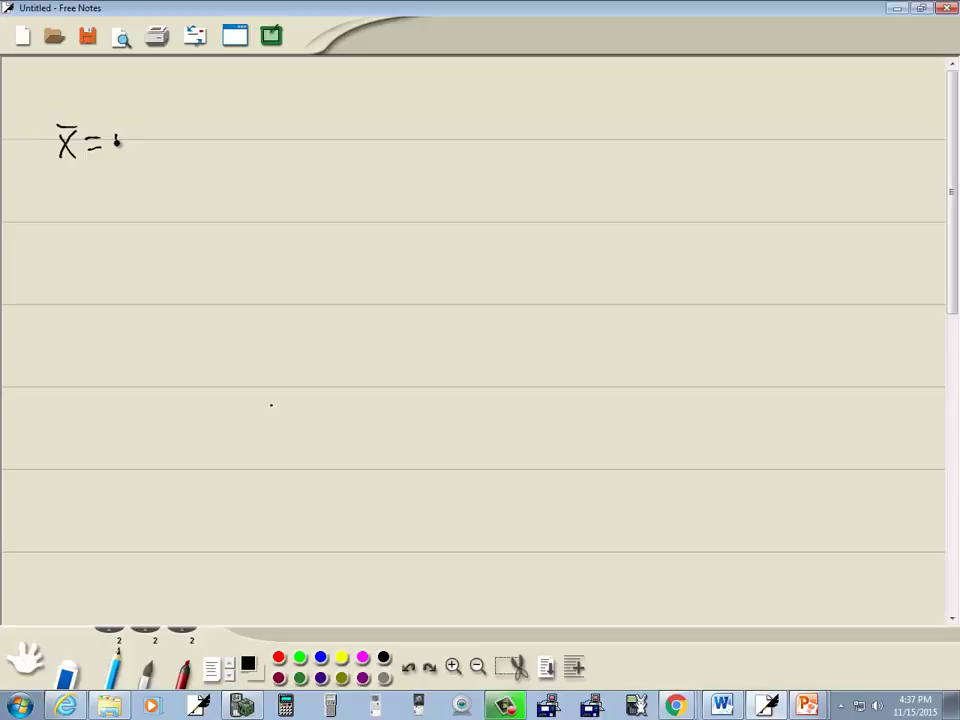
pyautogui.moveTo(116, 131); pyautogui.dragTo(131, 148)
pyautogui.moveTo(127, 129)
pyautogui.mouseDown()
pyautogui.moveTo(127, 160)
pyautogui.moveTo(152, 134)
pyautogui.mouseUp()
pyautogui.hotkey('alt', 'Tab')
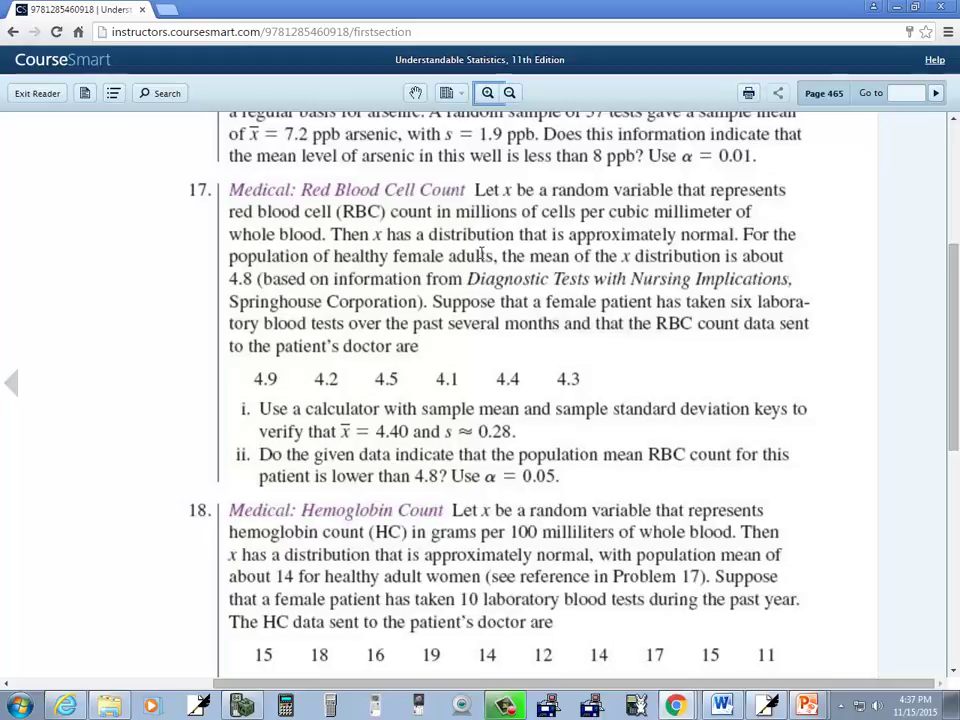
pyautogui.hotkey('alt', 'Tab')
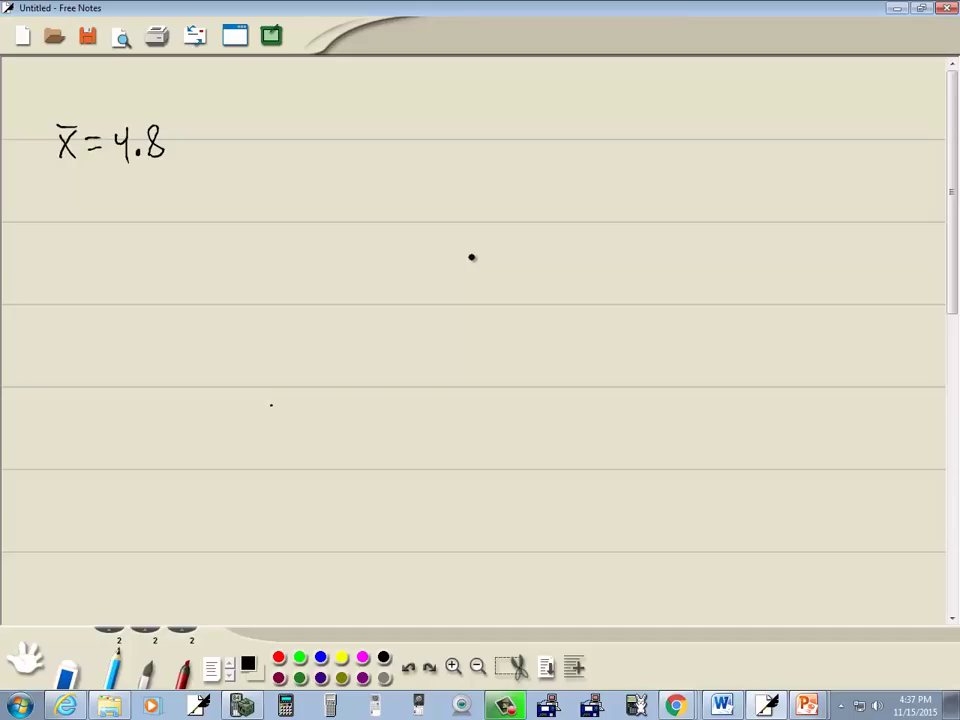
# - Undo the x̄ line and write μ = 4.8 in its place
pyautogui.hotkey('ctrl', 'z')
pyautogui.hotkey('ctrl', 'z')
pyautogui.hotkey('ctrl', 'z')
pyautogui.hotkey('ctrl', 'z')
pyautogui.hotkey('ctrl', 'z')
pyautogui.hotkey('ctrl', 'z')
pyautogui.hotkey('ctrl', 'z')
pyautogui.hotkey('ctrl', 'z')
pyautogui.hotkey('ctrl', 'z')
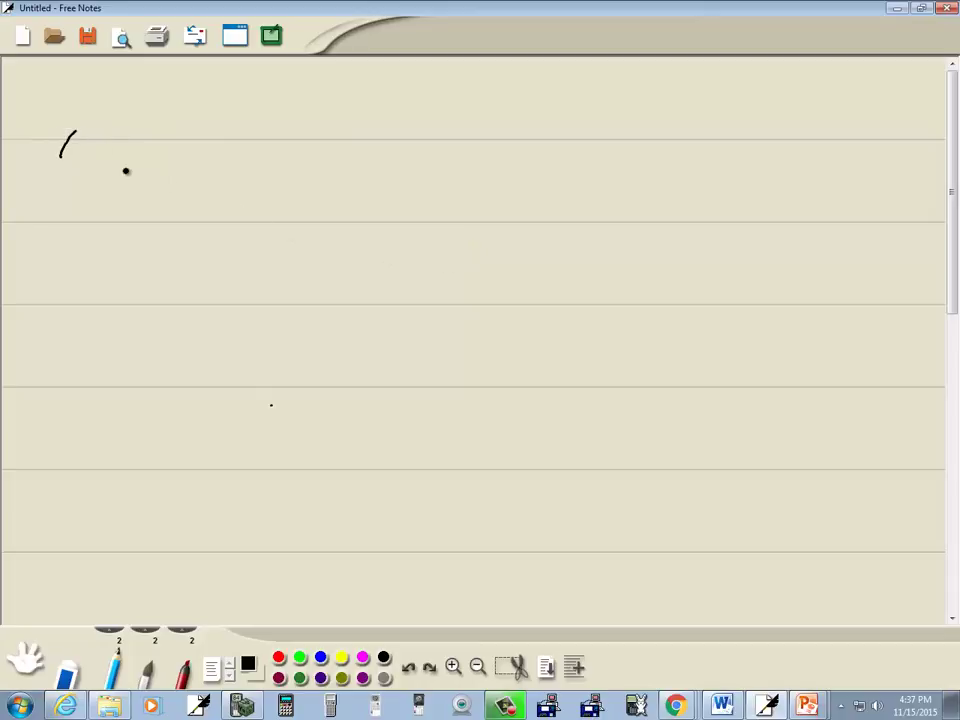
pyautogui.moveTo(66, 138)
pyautogui.mouseDown()
pyautogui.moveTo(64, 182)
pyautogui.moveTo(81, 141)
pyautogui.moveTo(84, 160)
pyautogui.mouseUp()
pyautogui.moveTo(89, 144); pyautogui.dragTo(101, 143)
pyautogui.moveTo(89, 153)
pyautogui.mouseDown()
pyautogui.moveTo(128, 143)
pyautogui.moveTo(133, 166)
pyautogui.moveTo(164, 142)
pyautogui.mouseUp()
pyautogui.click(150, 160)
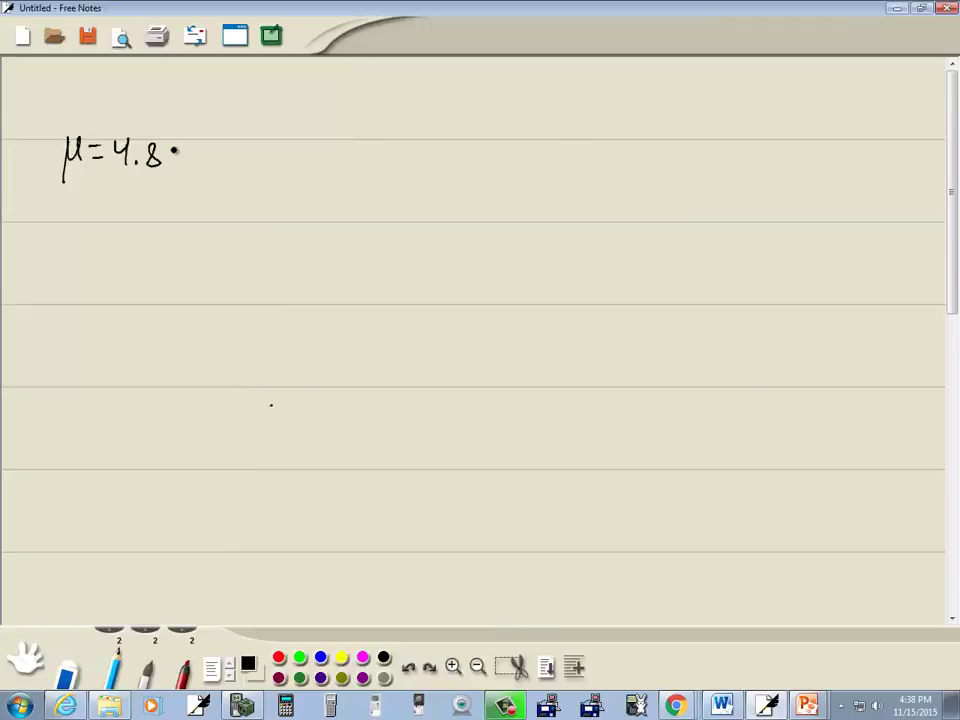
pyautogui.hotkey('alt', 'Tab')
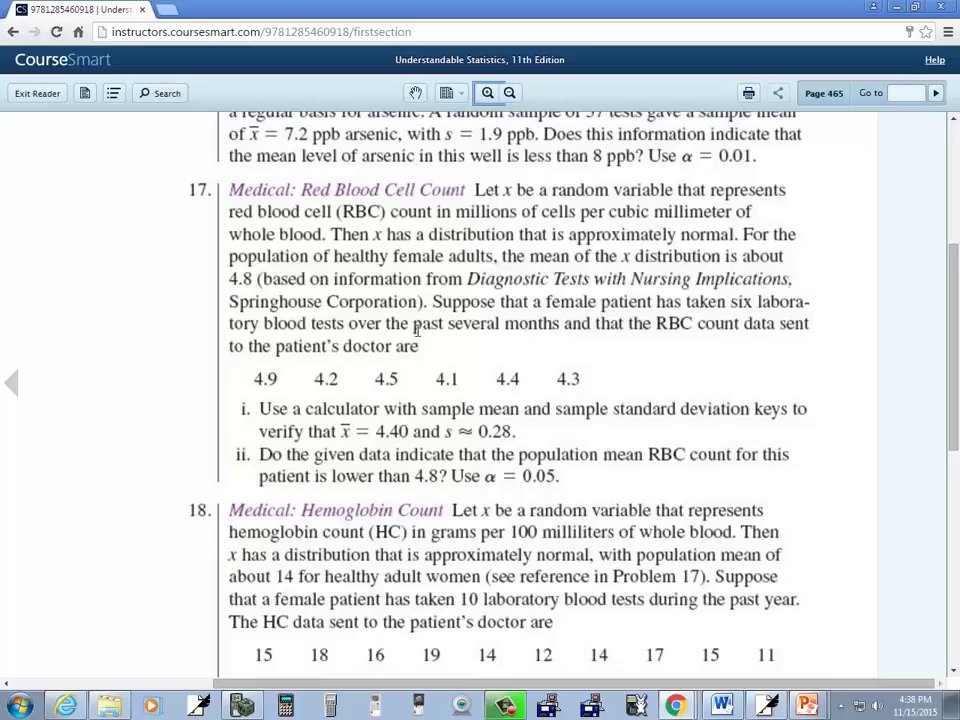
# - Handwrite the sample size n = 6 on the line under μ = 4.8
pyautogui.hotkey('alt', 'Tab')
pyautogui.moveTo(66, 216); pyautogui.dragTo(97, 206)
pyautogui.moveTo(87, 212); pyautogui.dragTo(119, 213)
pyautogui.hotkey('alt', 'Tab')
pyautogui.hotkey('alt', 'Tab')
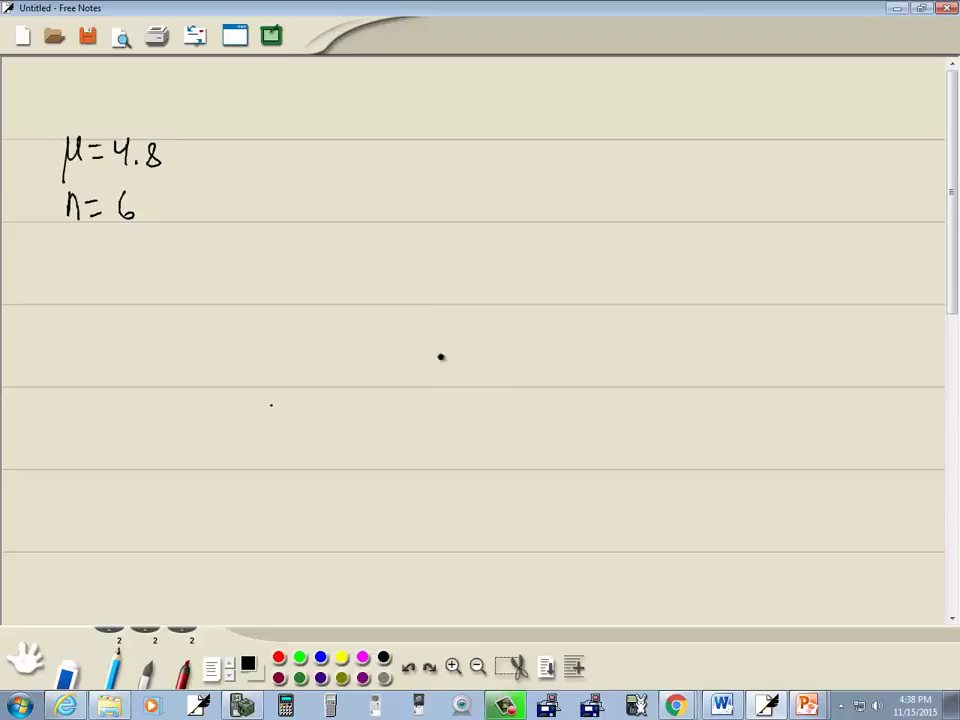
# - Write the claim 'mean is lower than 4.8' beside μ = 4.8
pyautogui.moveTo(268, 149)
pyautogui.mouseDown()
pyautogui.moveTo(259, 156)
pyautogui.moveTo(300, 154)
pyautogui.moveTo(333, 170)
pyautogui.moveTo(366, 157)
pyautogui.moveTo(519, 164)
pyautogui.moveTo(574, 156)
pyautogui.moveTo(580, 168)
pyautogui.moveTo(640, 171)
pyautogui.moveTo(648, 162)
pyautogui.mouseUp()
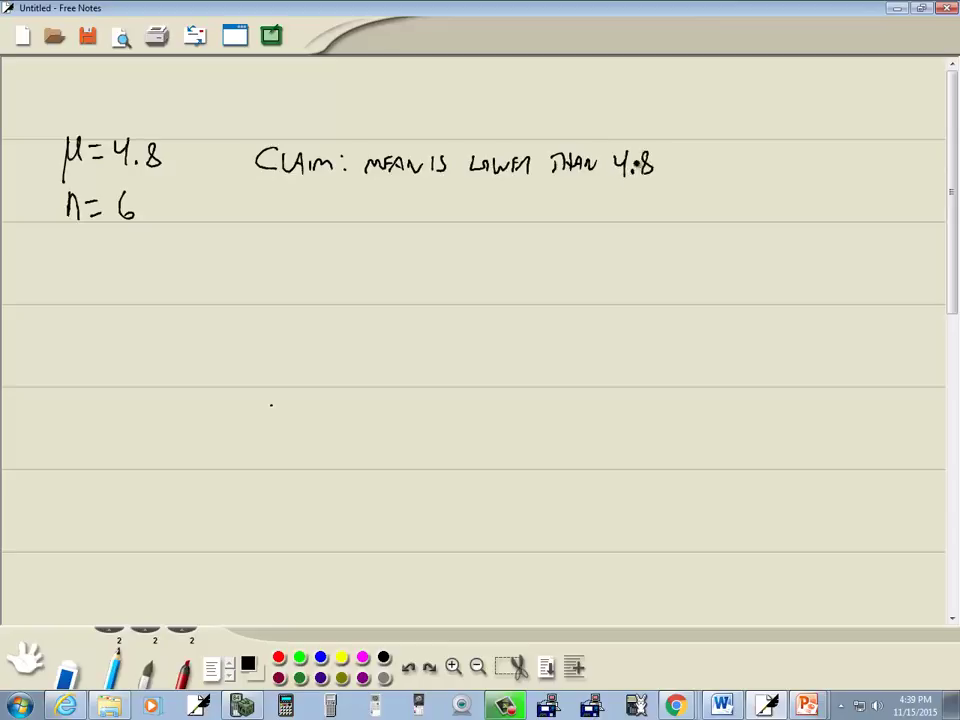
pyautogui.moveTo(18, 152)
pyautogui.mouseDown()
pyautogui.moveTo(45, 152)
pyautogui.moveTo(41, 159)
pyautogui.mouseUp()
pyautogui.moveTo(634, 169); pyautogui.dragTo(638, 170)
pyautogui.hotkey('alt', 'Tab')
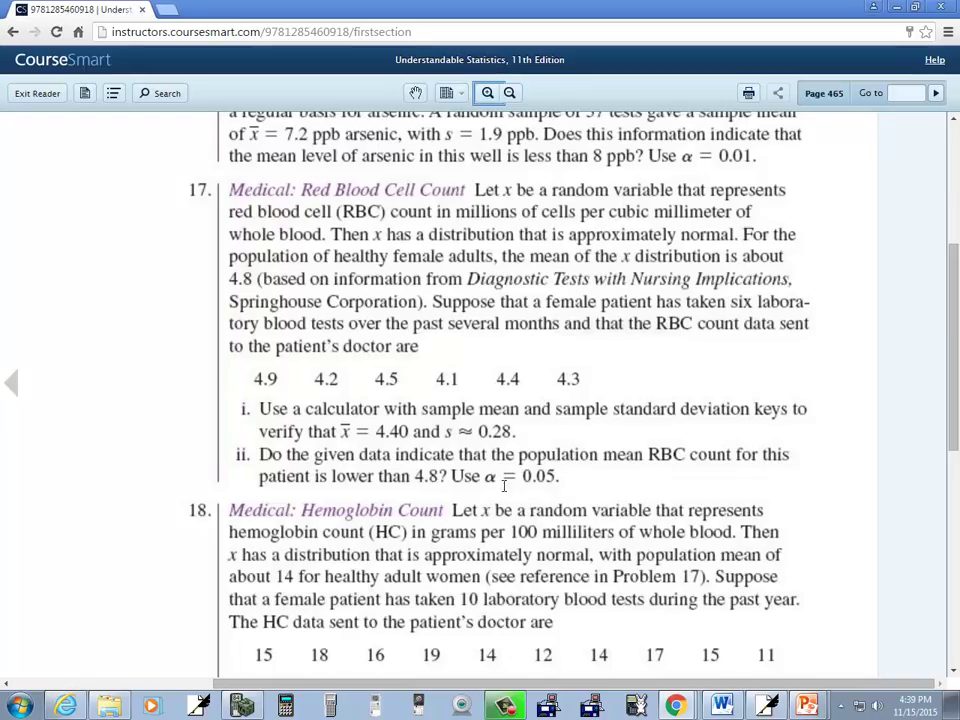
# - Write the significance level α = .05 below n = 6
pyautogui.hotkey('alt', 'Tab')
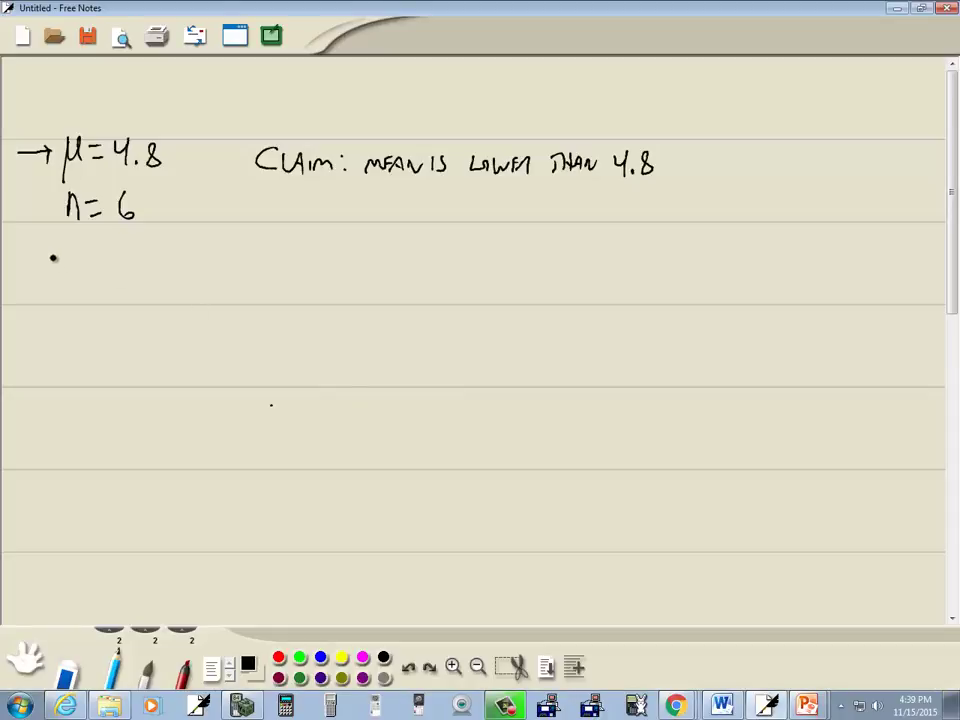
pyautogui.moveTo(45, 259); pyautogui.dragTo(60, 257)
pyautogui.moveTo(64, 261); pyautogui.dragTo(78, 261)
pyautogui.moveTo(64, 268)
pyautogui.mouseDown()
pyautogui.moveTo(104, 260)
pyautogui.moveTo(127, 268)
pyautogui.mouseUp()
pyautogui.click(89, 270)
pyautogui.hotkey('alt', 'Tab')
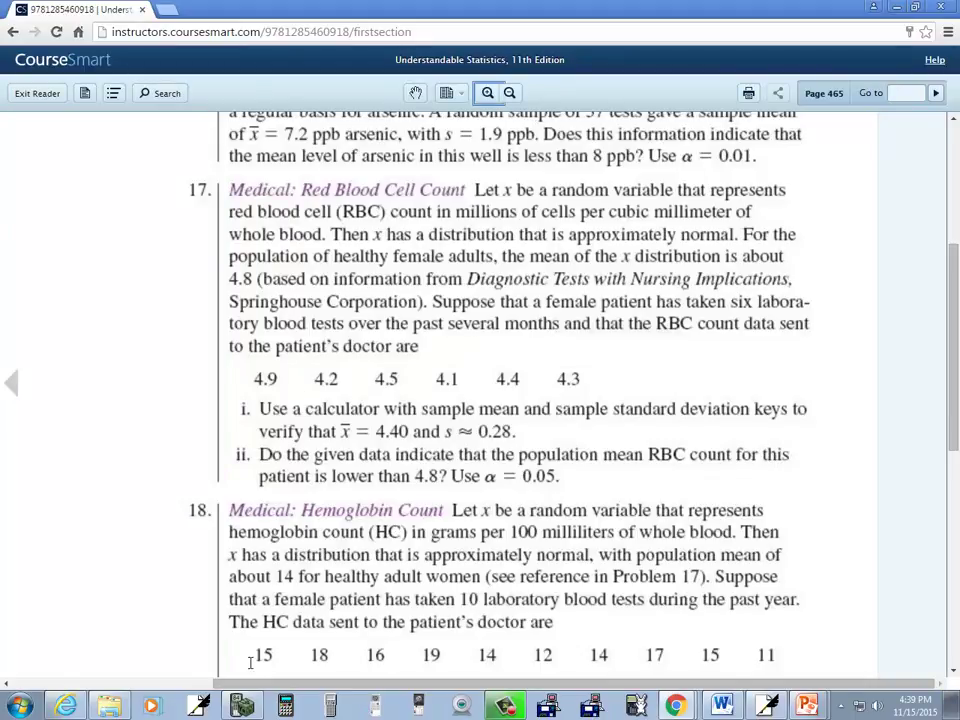
# - Clear the TI-84 screen and empty lists L1 and L2 in the list editor
pyautogui.click(242, 706)
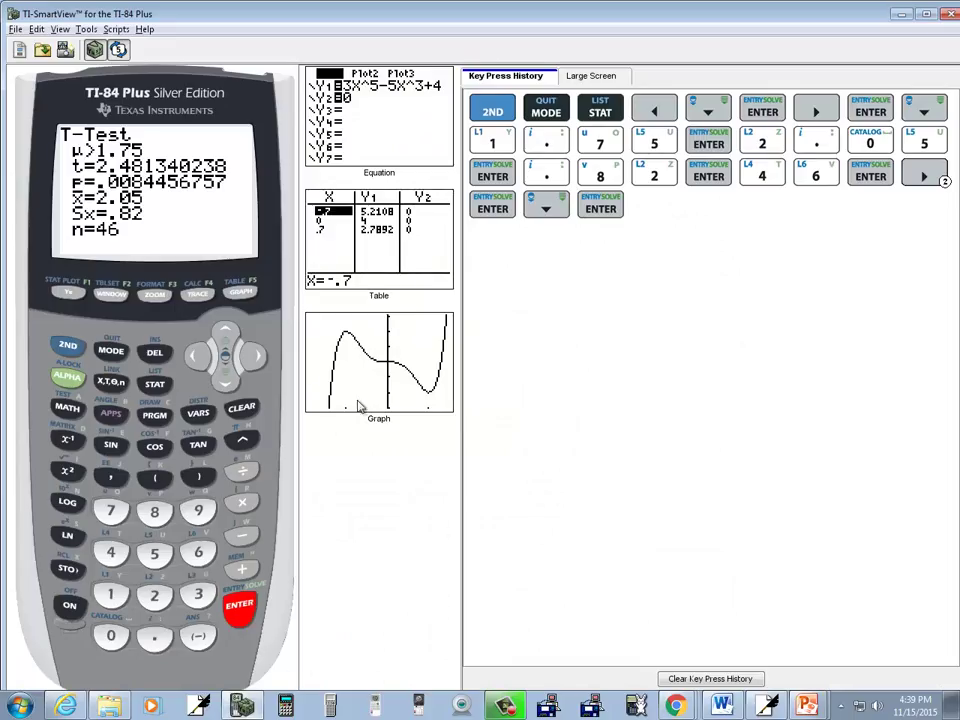
pyautogui.click(250, 406)
pyautogui.click(710, 679)
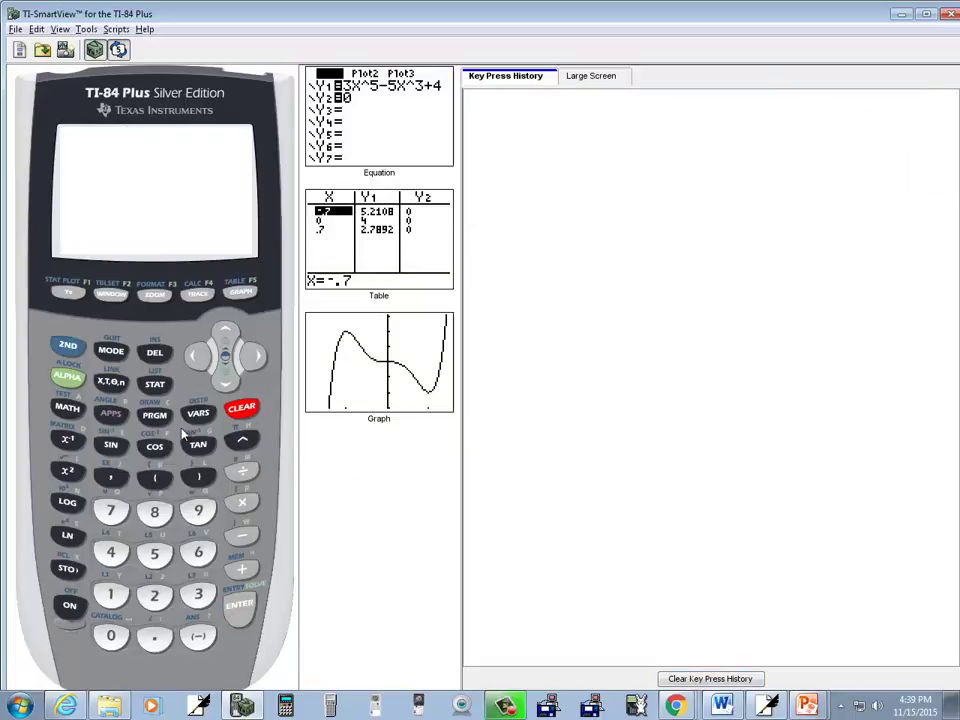
pyautogui.click(154, 384)
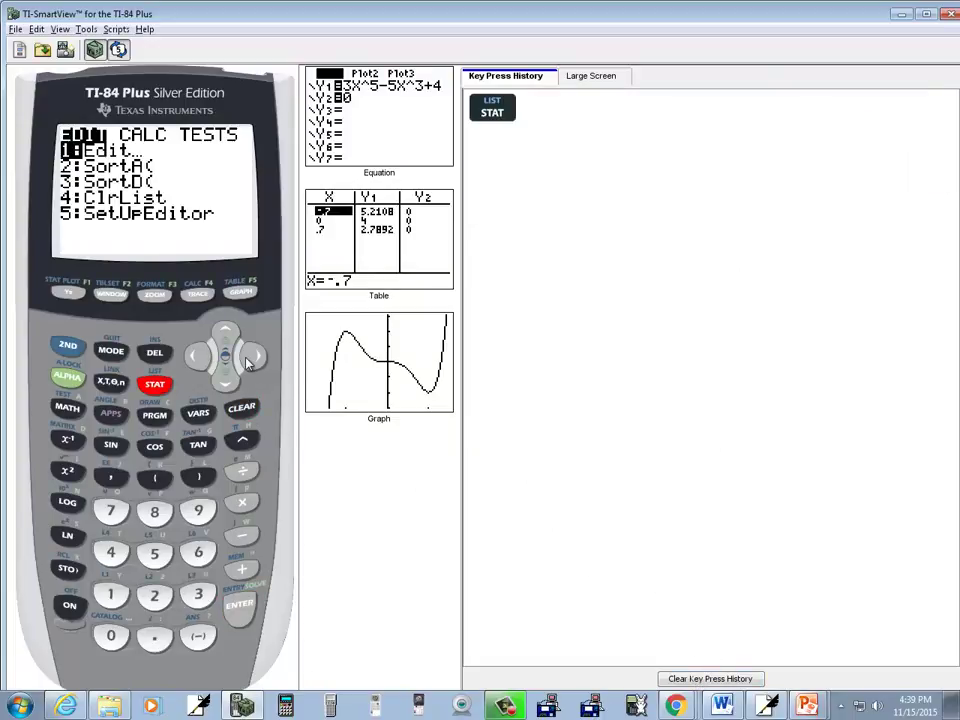
pyautogui.click(241, 607)
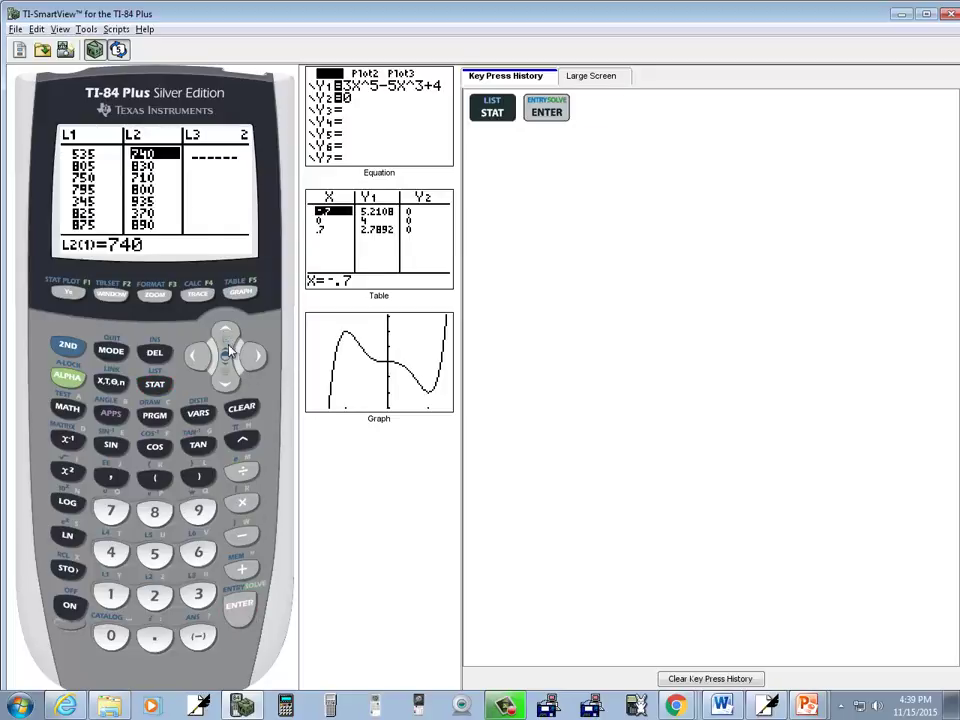
pyautogui.click(226, 334)
pyautogui.click(241, 408)
pyautogui.click(239, 605)
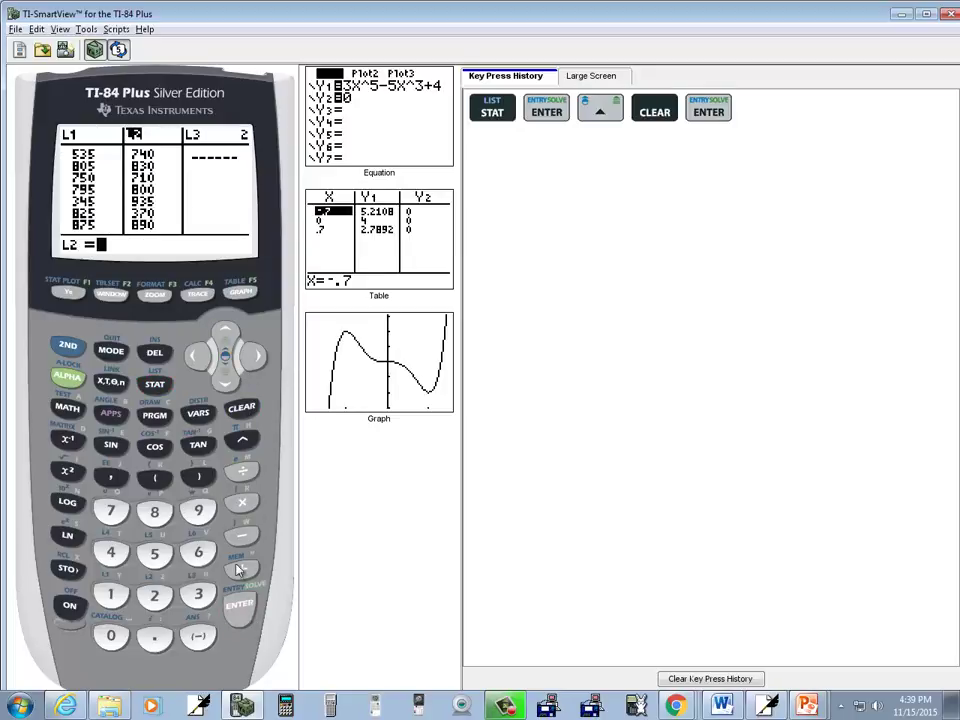
pyautogui.click(197, 355)
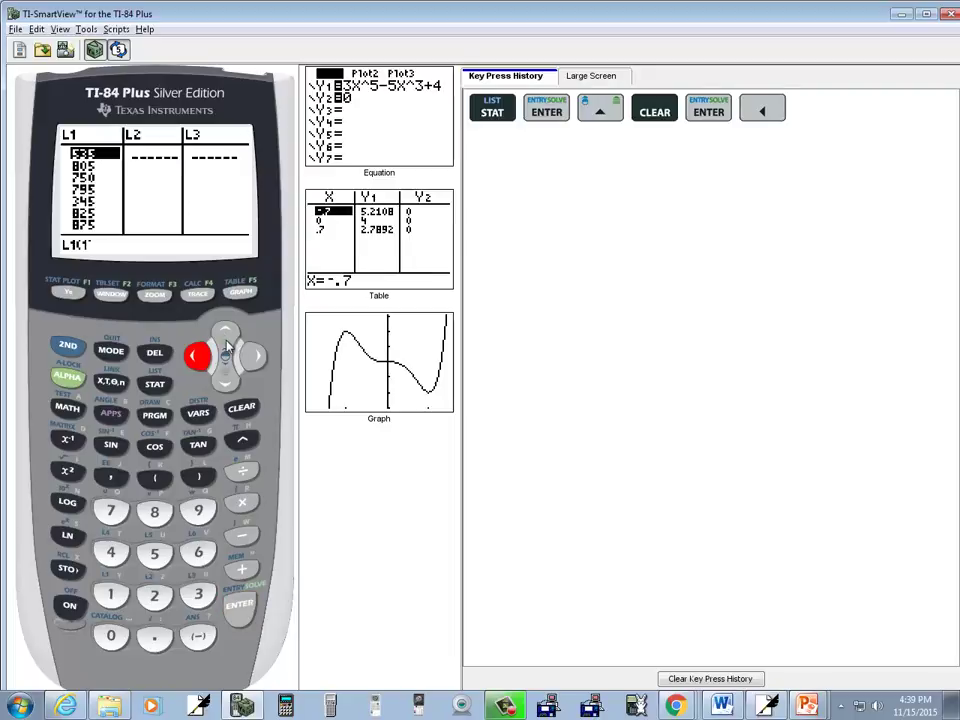
pyautogui.click(226, 331)
pyautogui.click(241, 408)
pyautogui.click(239, 605)
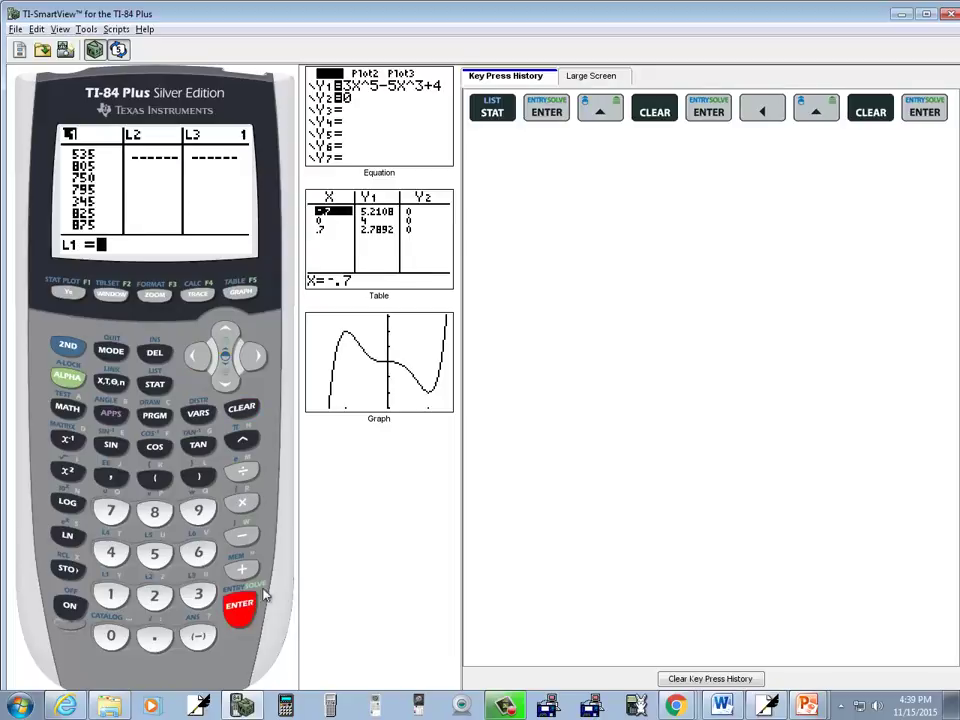
# - Enter the first three RBC counts 4.9, 4.2 and 4.5 into list L1
pyautogui.hotkey('alt', 'Tab')
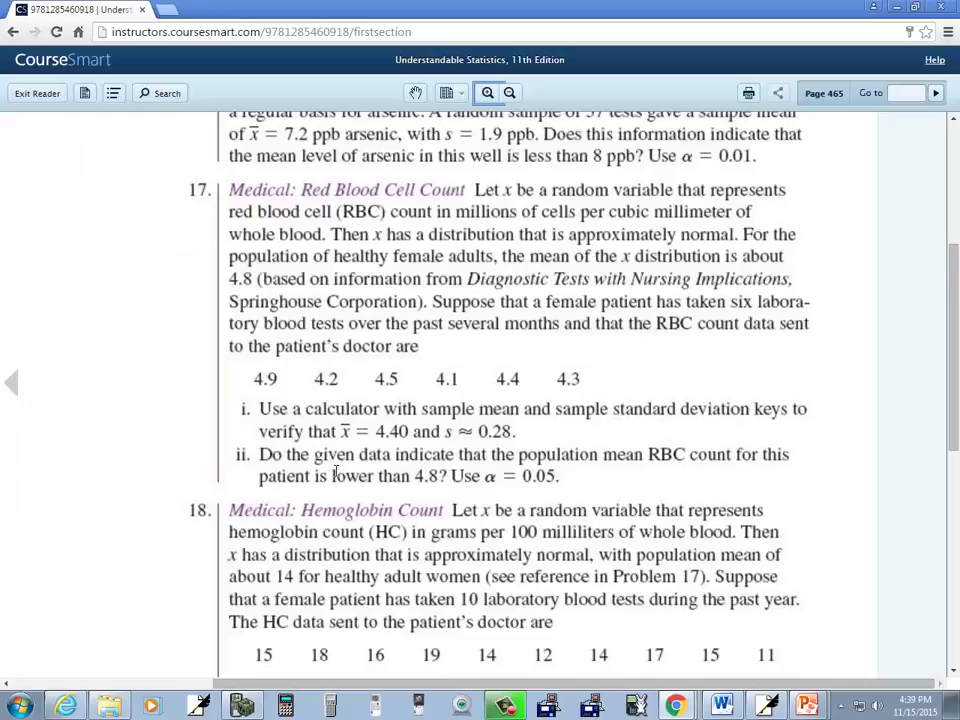
pyautogui.hotkey('alt', 'Tab')
pyautogui.write('4.')
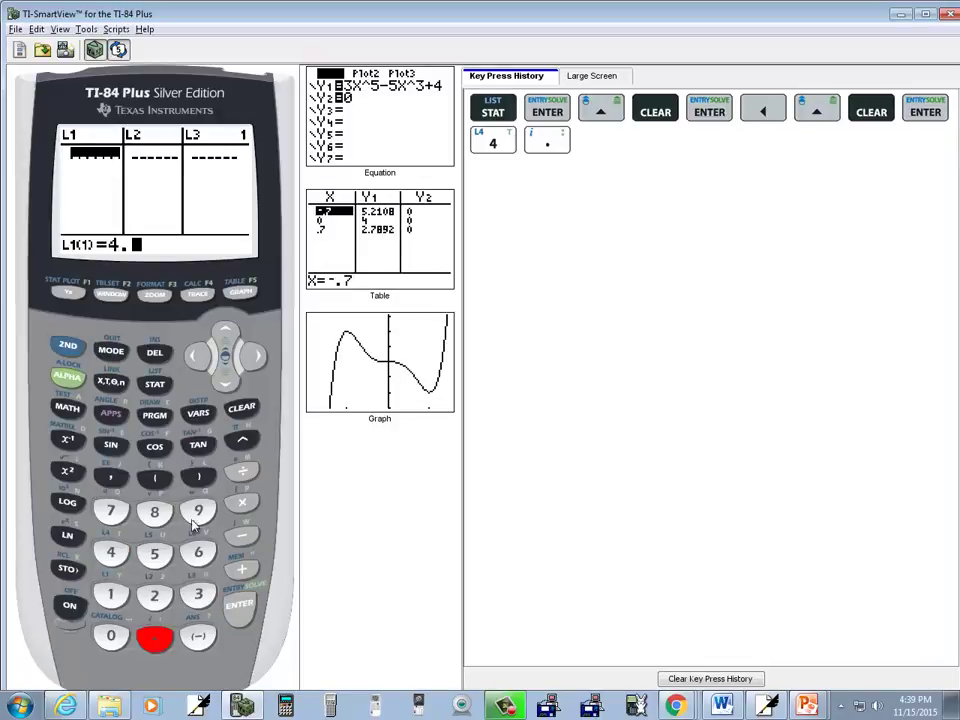
pyautogui.click(198, 511)
pyautogui.click(239, 605)
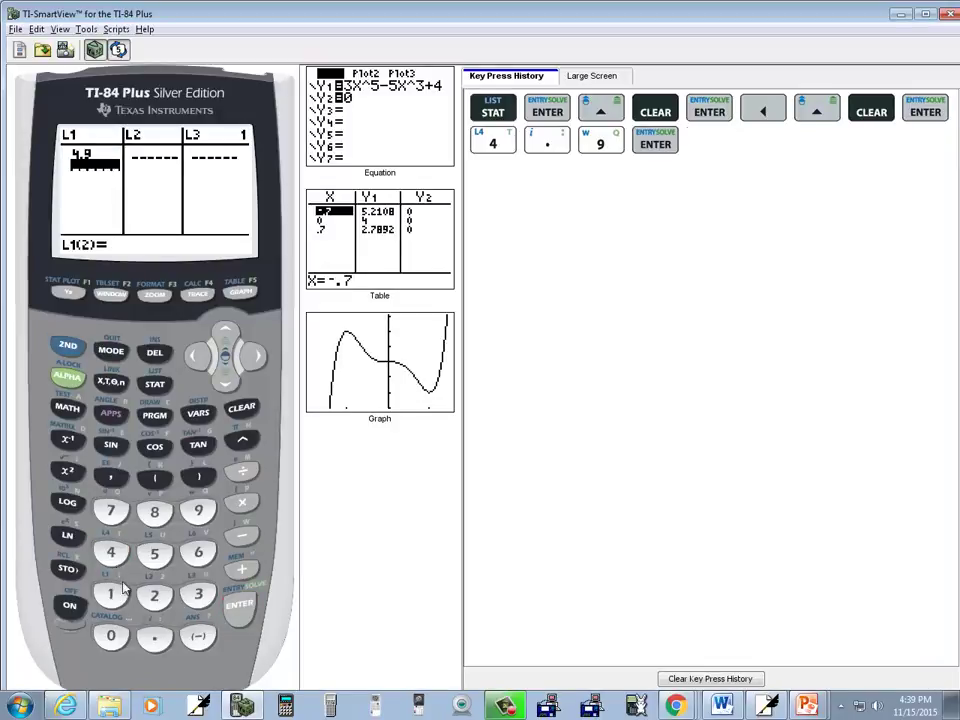
pyautogui.click(110, 553)
pyautogui.click(154, 636)
pyautogui.click(154, 595)
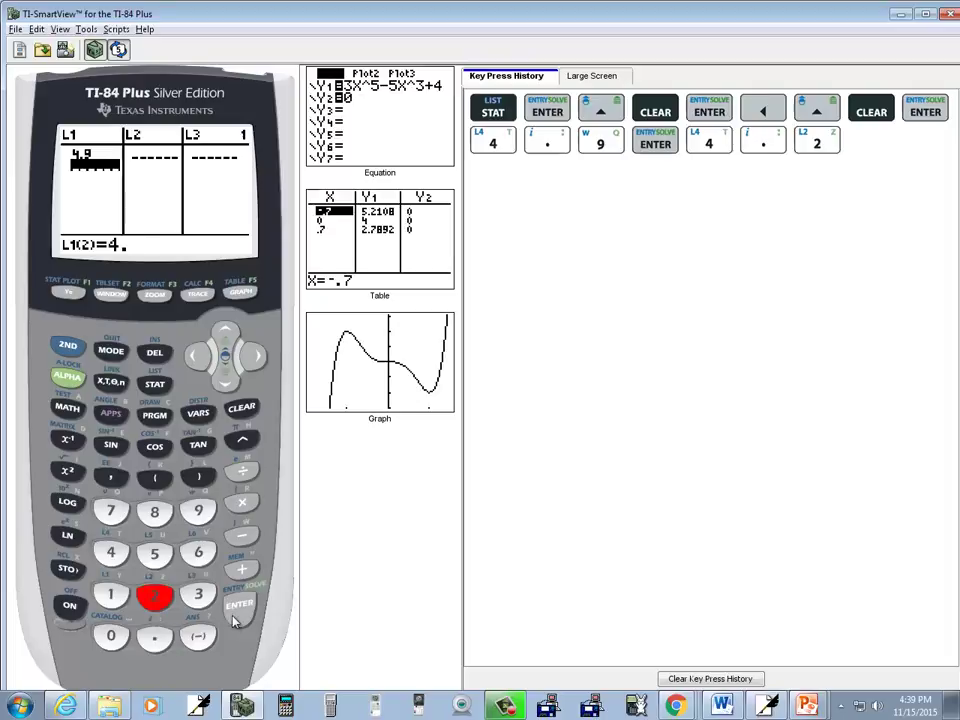
pyautogui.click(239, 605)
pyautogui.hotkey('alt', 'Tab')
pyautogui.hotkey('alt', 'Tab')
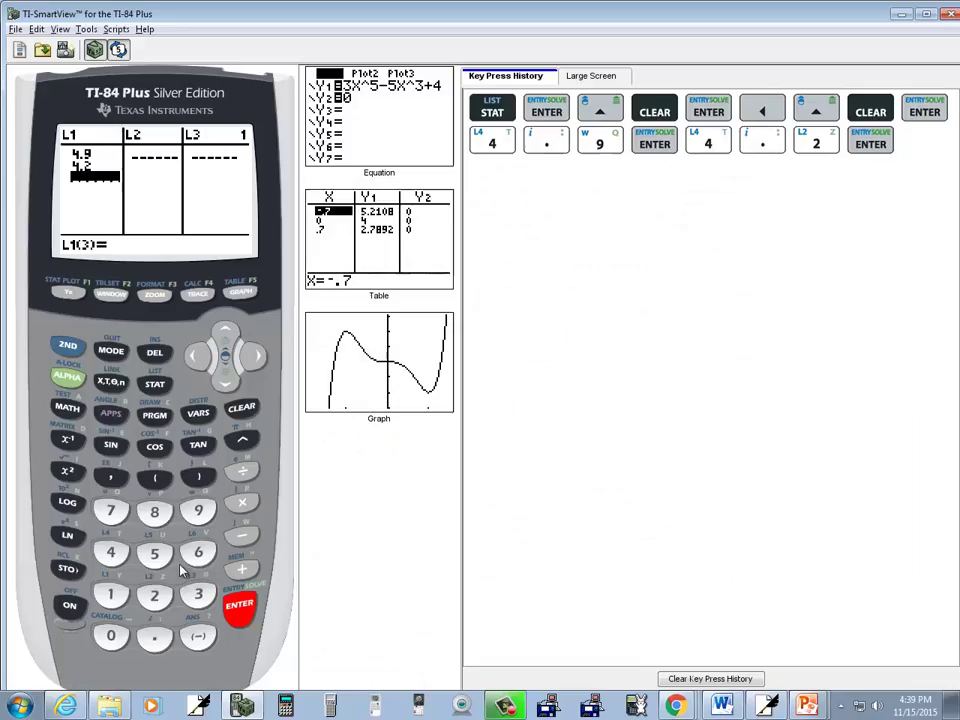
pyautogui.click(110, 553)
pyautogui.click(154, 636)
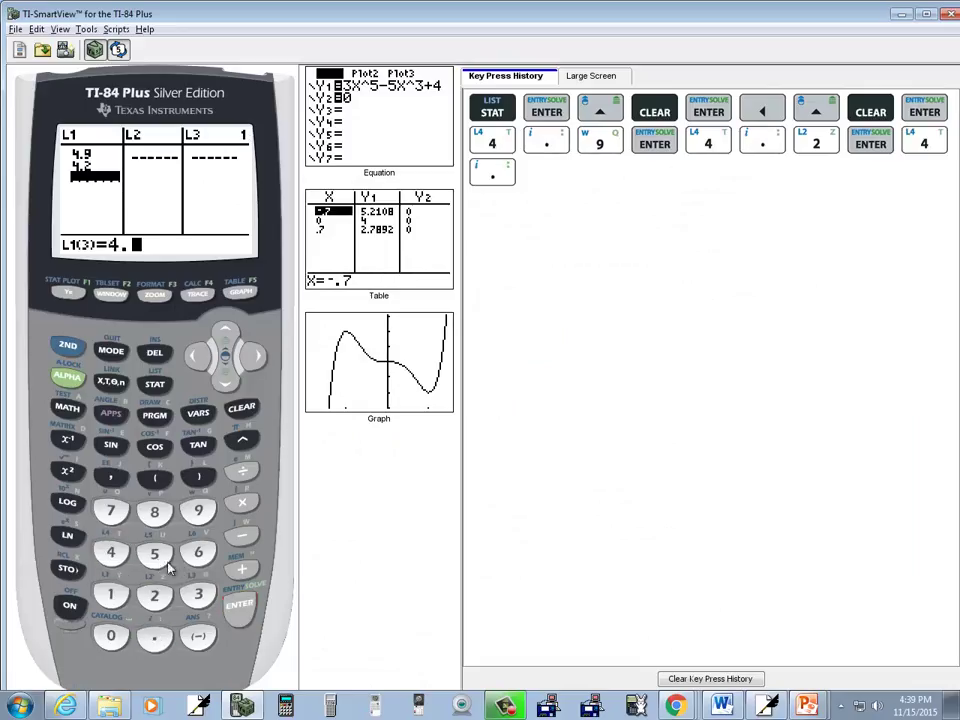
pyautogui.click(154, 553)
pyautogui.click(239, 605)
# - Enter the remaining counts 4.1, 4.4 and 4.3 into L1 and quit to the home screen
pyautogui.hotkey('alt', 'Tab')
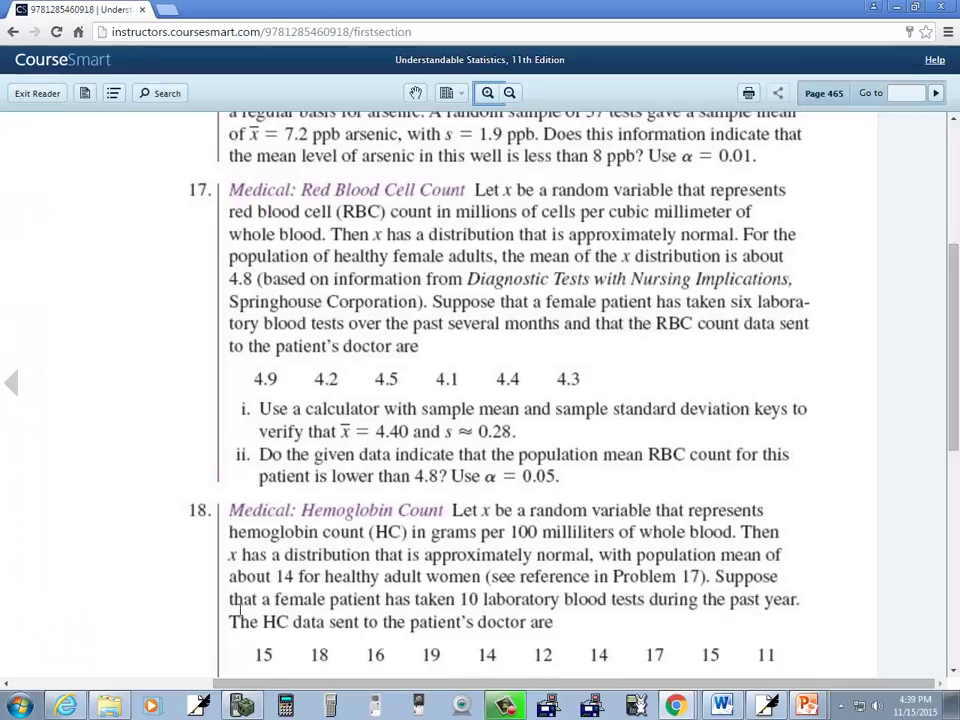
pyautogui.hotkey('alt', 'Tab')
pyautogui.click(110, 553)
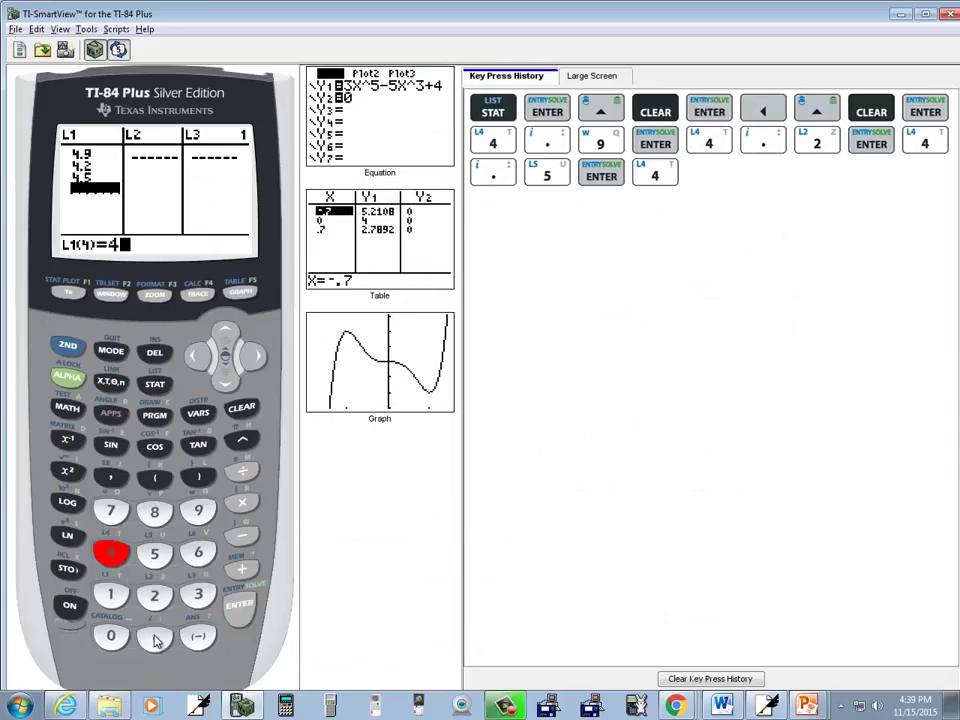
pyautogui.click(155, 638)
pyautogui.click(110, 595)
pyautogui.click(239, 607)
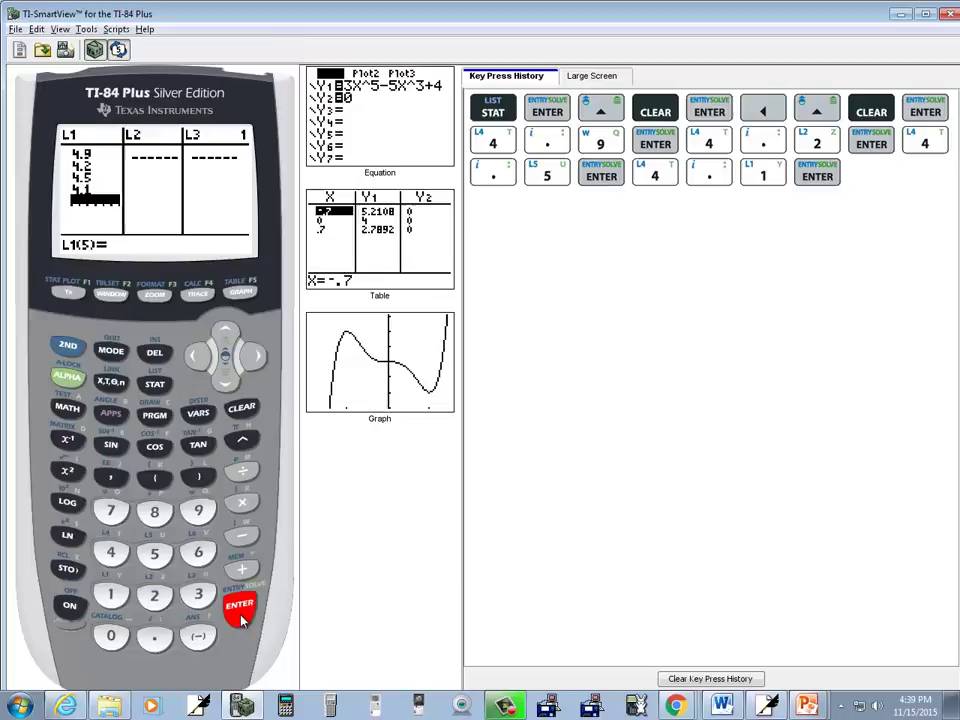
pyautogui.hotkey('alt', 'Tab')
pyautogui.hotkey('alt', 'Tab')
pyautogui.click(110, 553)
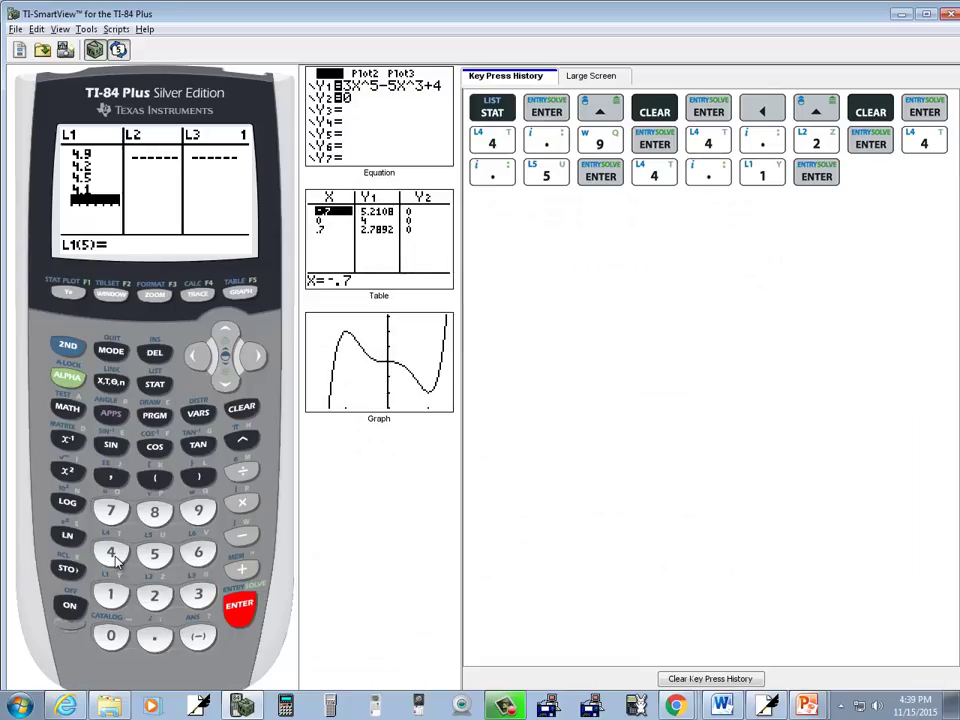
pyautogui.click(155, 638)
pyautogui.click(111, 553)
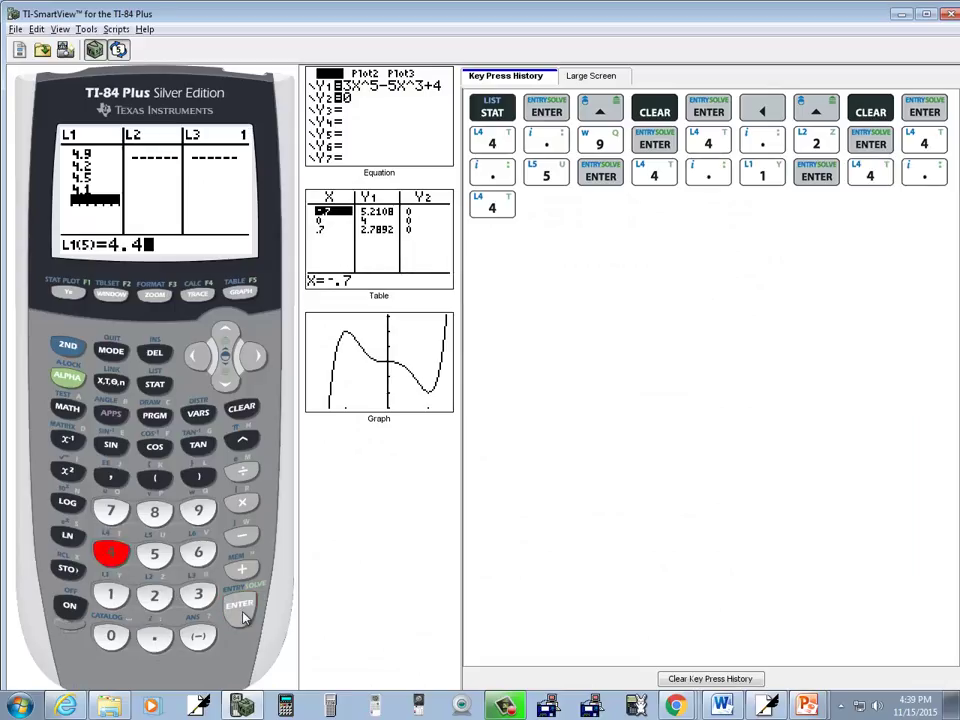
pyautogui.click(240, 606)
pyautogui.hotkey('alt', 'Tab')
pyautogui.hotkey('alt', 'Tab')
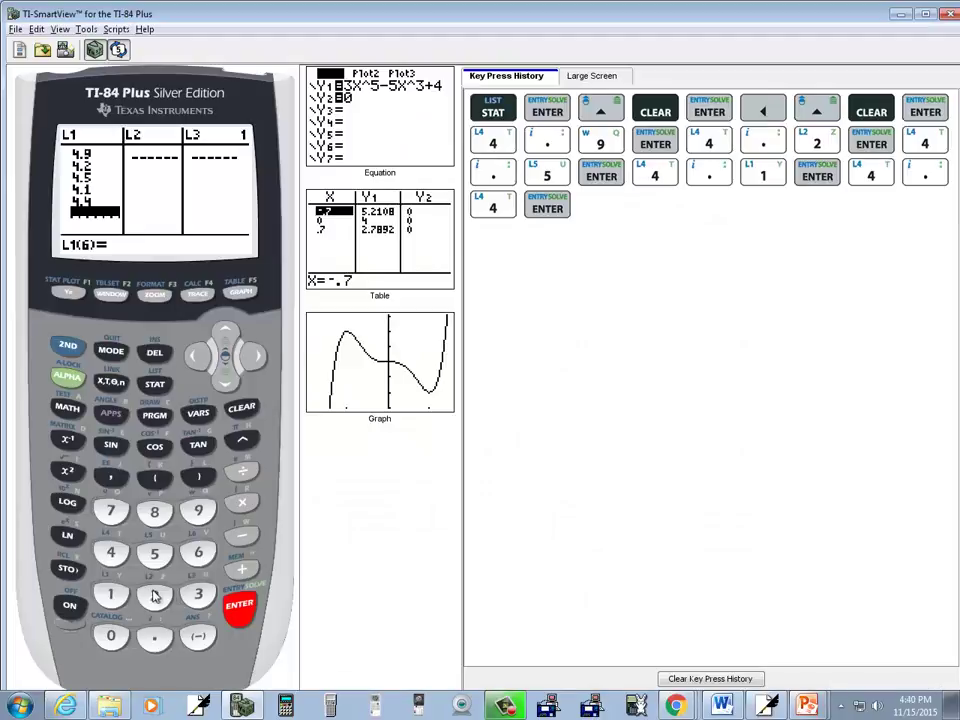
pyautogui.click(111, 553)
pyautogui.click(155, 637)
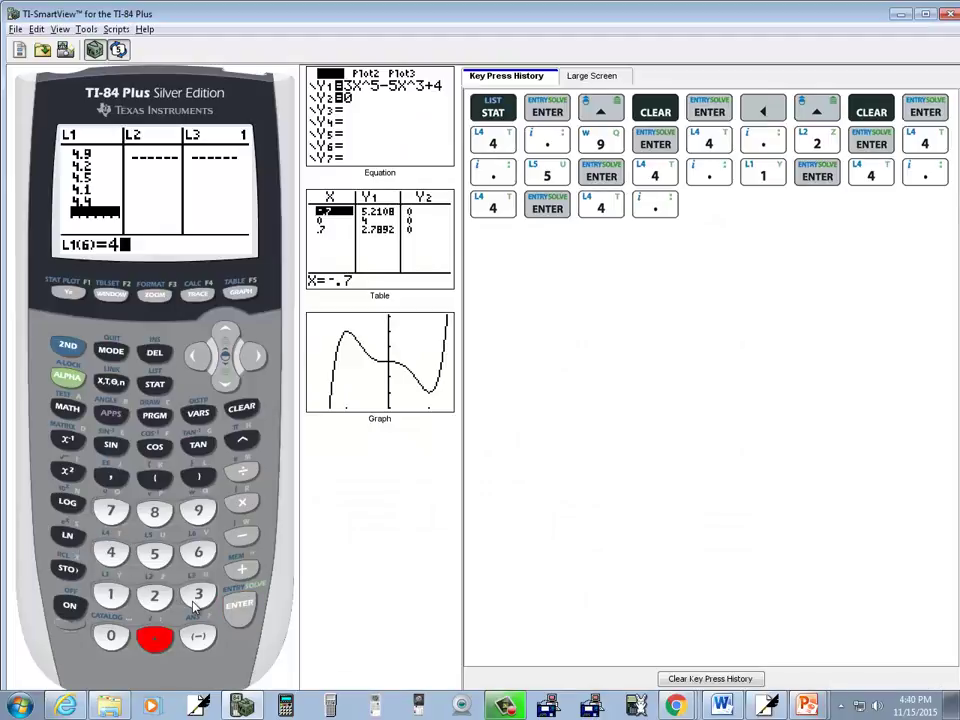
pyautogui.click(198, 595)
pyautogui.click(240, 606)
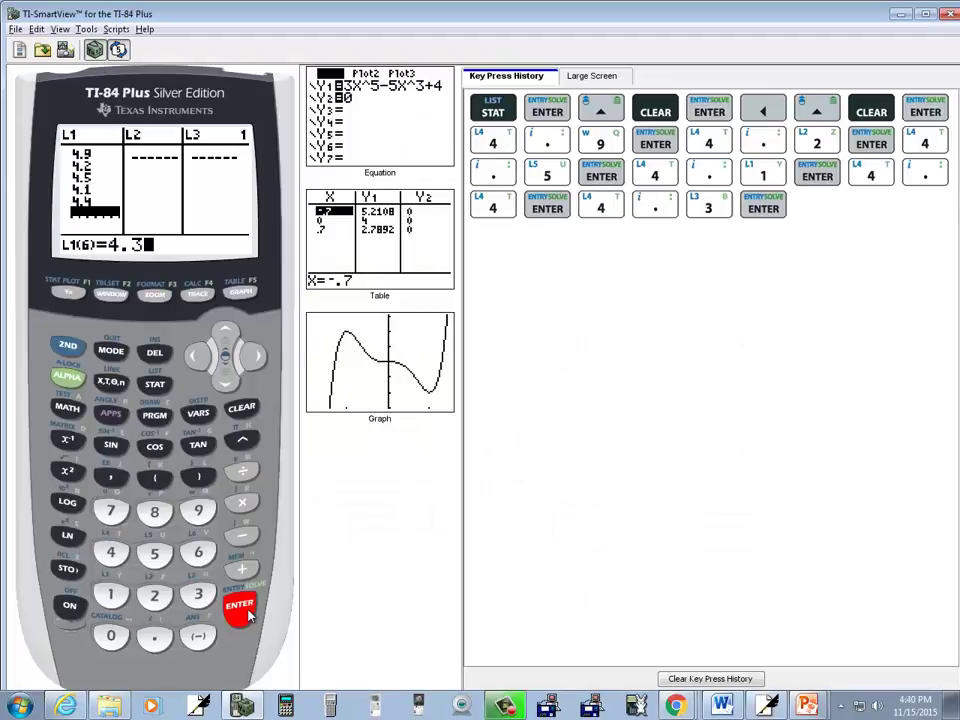
pyautogui.click(68, 345)
pyautogui.click(111, 351)
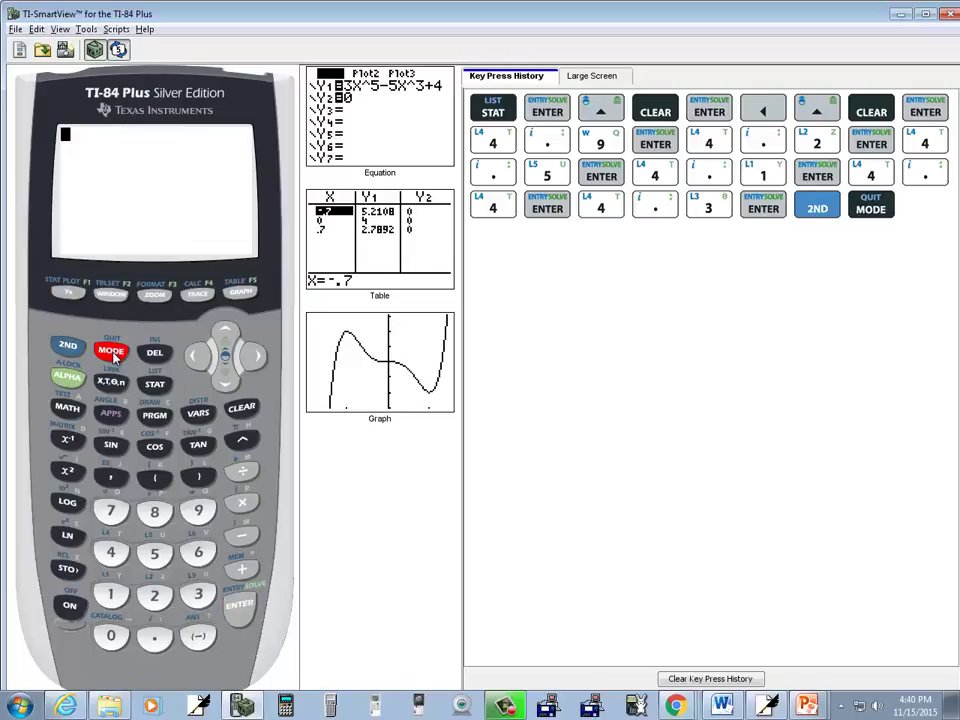
pyautogui.hotkey('alt', 'Tab')
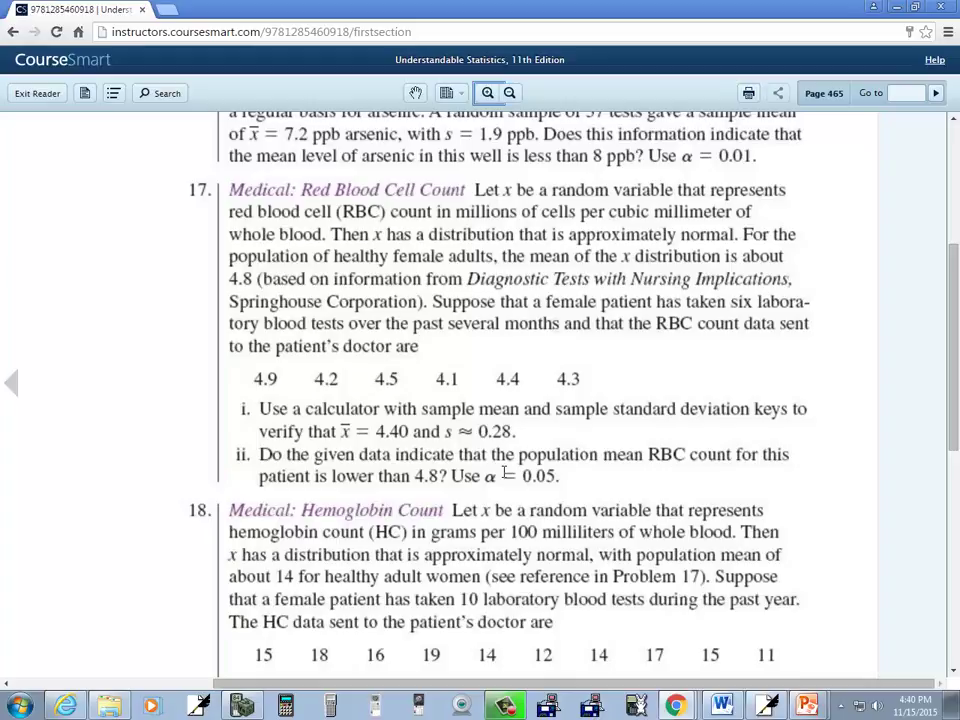
# - Label the method T-TEST to the right of the claim in the notes
pyautogui.hotkey('alt', 'Tab')
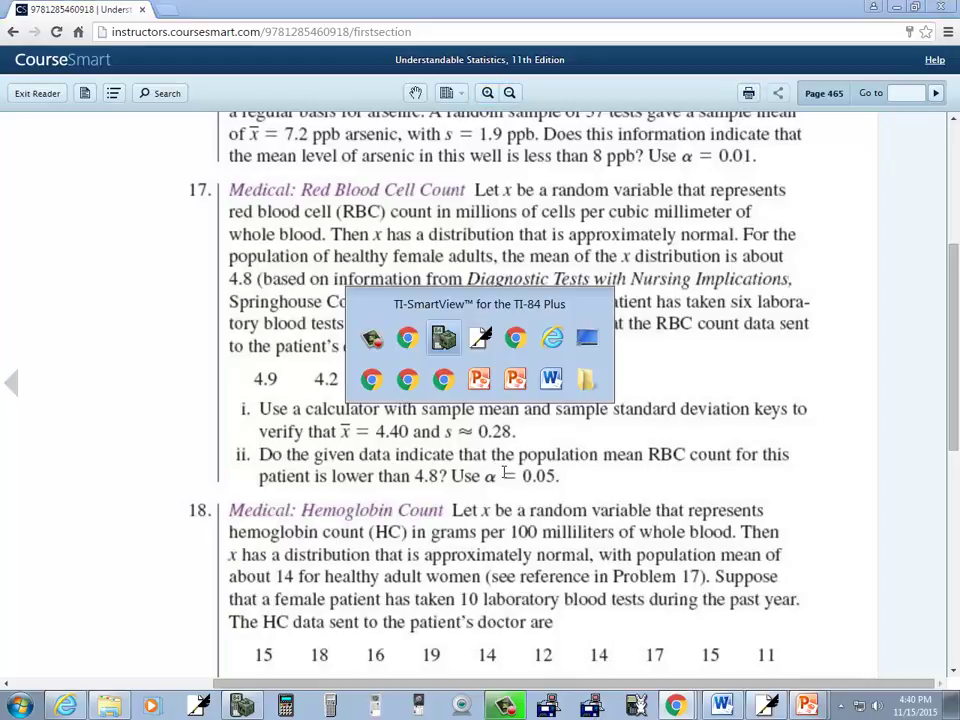
pyautogui.hotkey('alt', 'Tab')
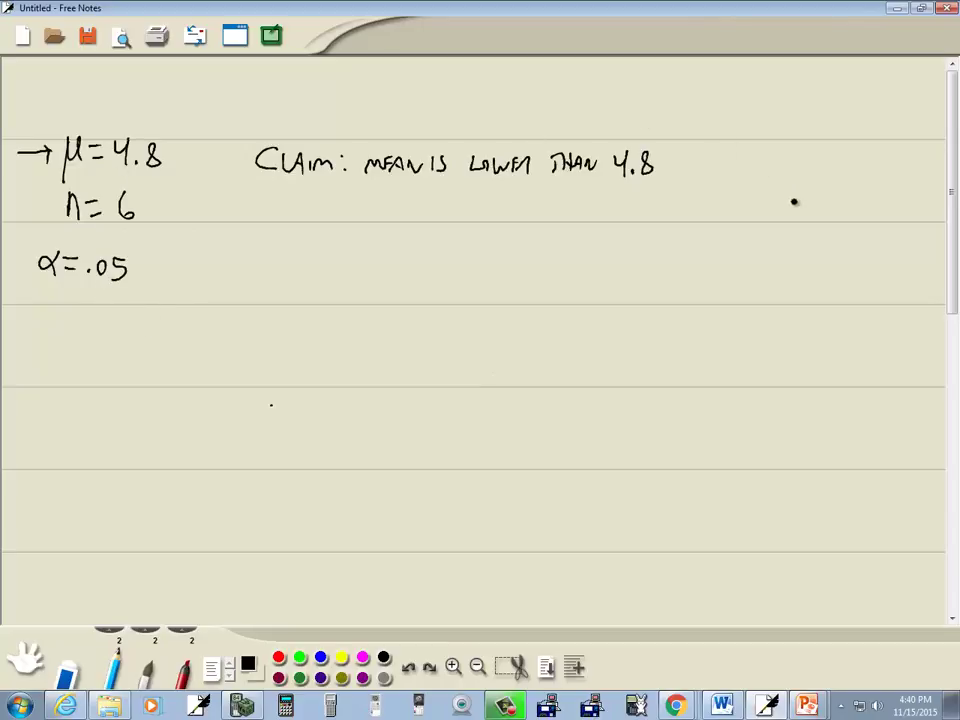
pyautogui.moveTo(783, 185)
pyautogui.mouseDown()
pyautogui.moveTo(786, 198)
pyautogui.moveTo(866, 212)
pyautogui.mouseUp()
pyautogui.moveTo(858, 196); pyautogui.dragTo(876, 193)
pyautogui.hotkey('alt', 'Tab')
pyautogui.hotkey('alt', 'Tab')
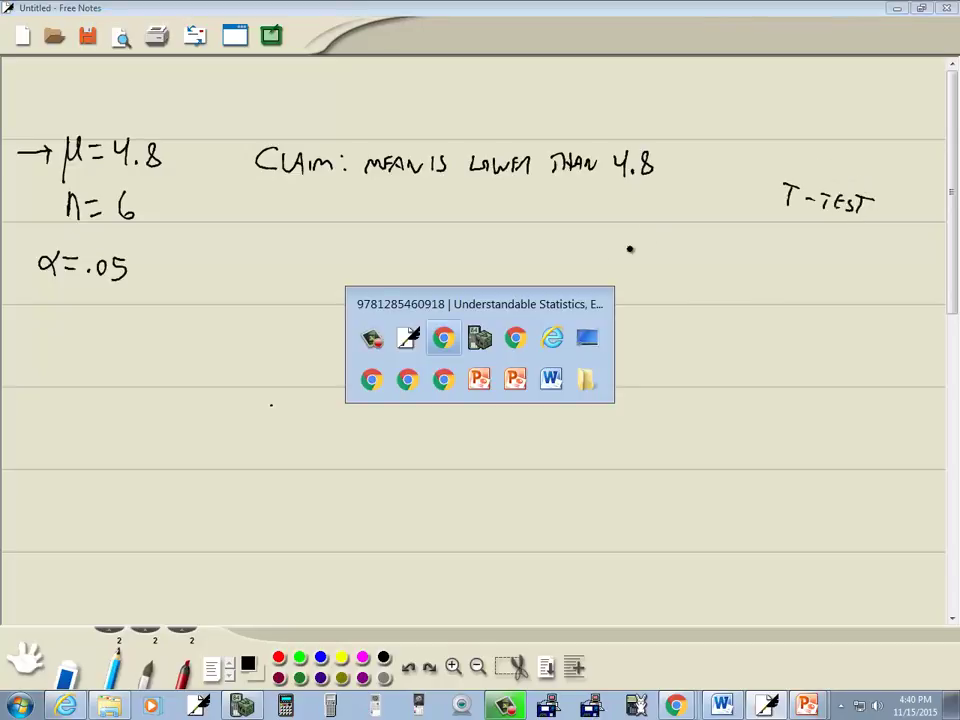
pyautogui.hotkey('alt', 'Tab')
pyautogui.hotkey('alt', 'Tab')
pyautogui.hotkey('alt', 'Tab')
pyautogui.hotkey('alt', 'Tab')
pyautogui.hotkey('alt', 'Tab')
pyautogui.hotkey('alt', 'Tab')
pyautogui.hotkey('alt', 'Tab')
pyautogui.hotkey('alt', 'Tab')
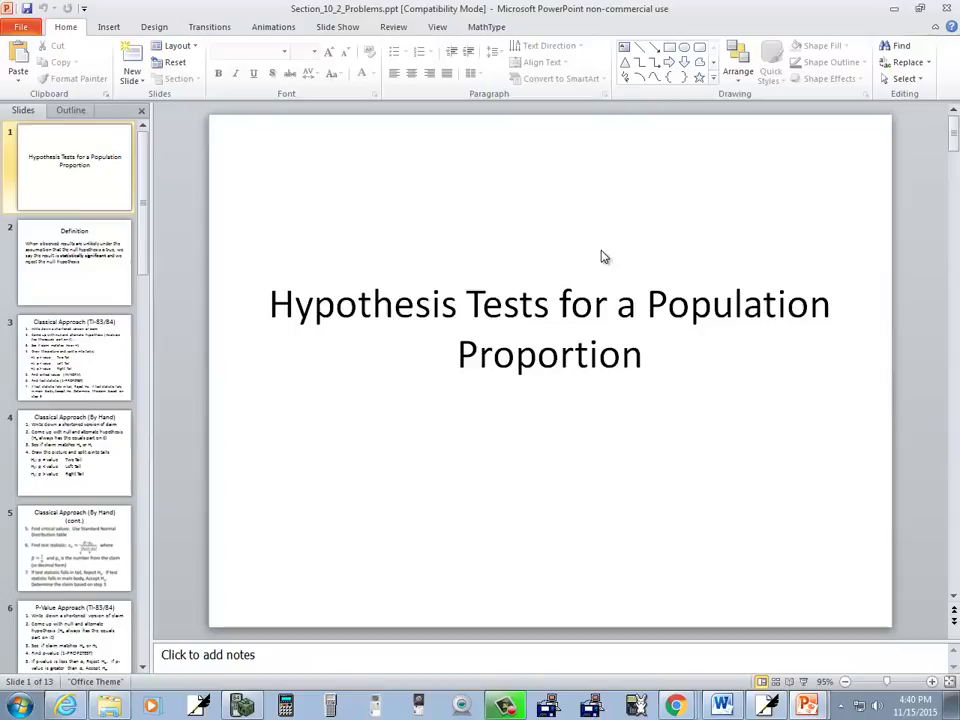
# - Close Section_10_2_Problems.ppt and review the P-Value Approach (TI-83/84) slide in Section_10_3
pyautogui.click(946, 8)
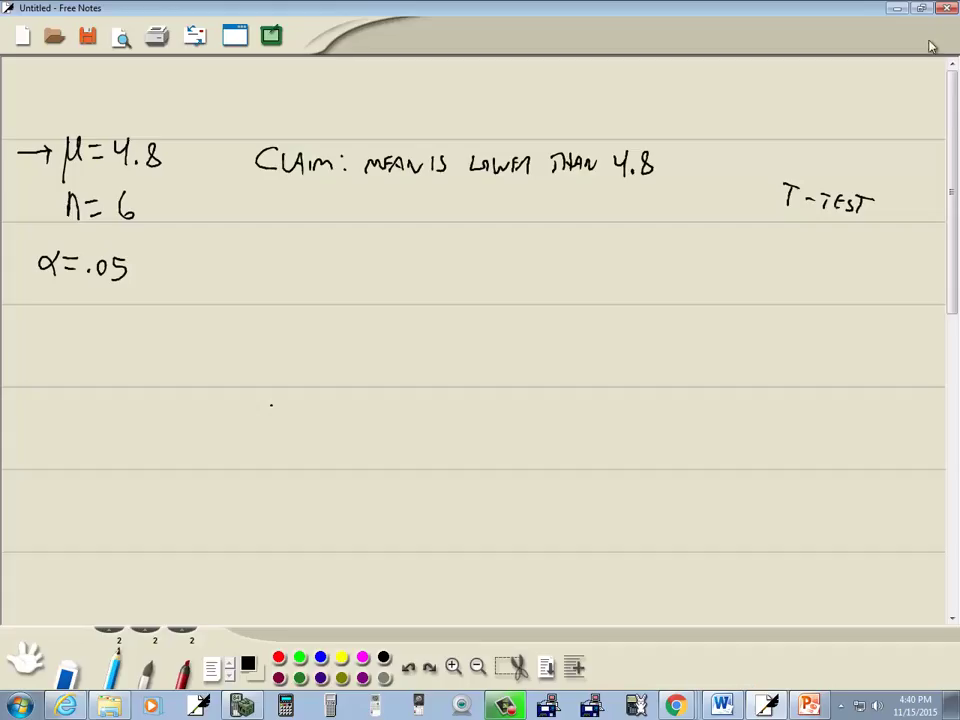
pyautogui.click(809, 706)
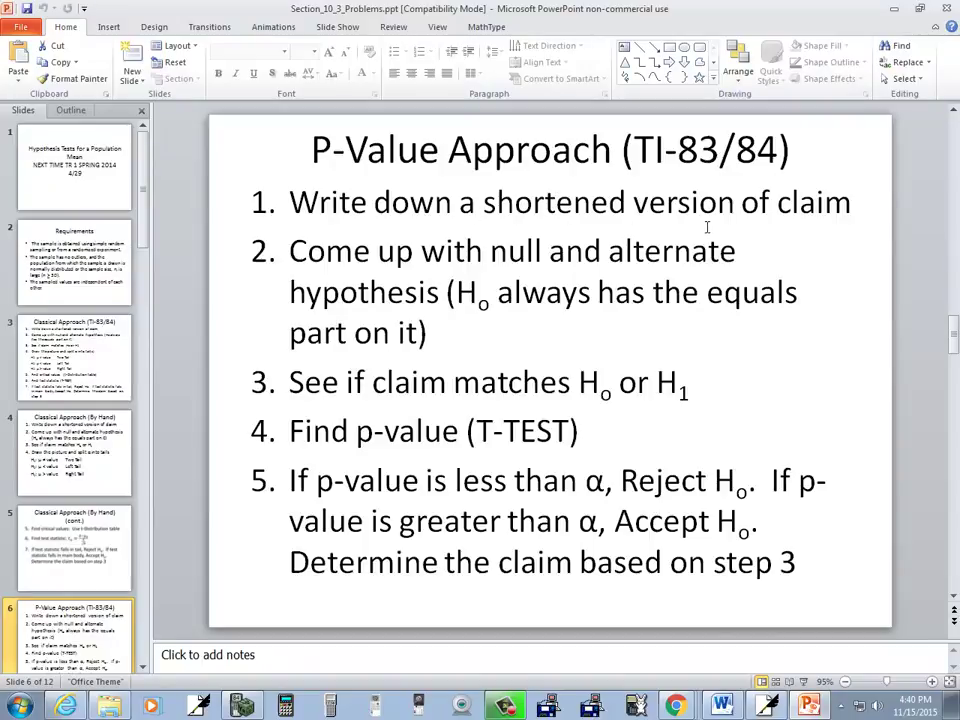
pyautogui.hotkey('alt', 'Tab')
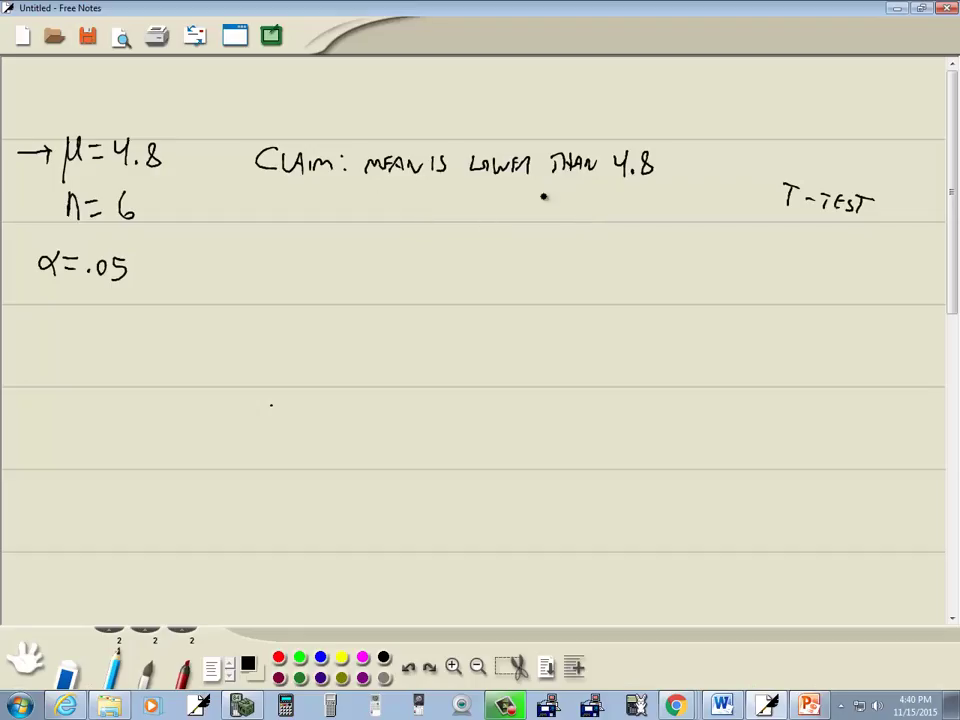
# - Write the Ho: and H1: labels beneath the claim
pyautogui.moveTo(298, 206); pyautogui.dragTo(298, 228)
pyautogui.moveTo(309, 206)
pyautogui.mouseDown()
pyautogui.moveTo(309, 228)
pyautogui.moveTo(309, 217)
pyautogui.mouseUp()
pyautogui.moveTo(317, 215)
pyautogui.mouseDown()
pyautogui.moveTo(303, 268)
pyautogui.moveTo(315, 268)
pyautogui.mouseUp()
pyautogui.click(333, 215)
pyautogui.click(333, 224)
pyautogui.moveTo(304, 260); pyautogui.dragTo(316, 260)
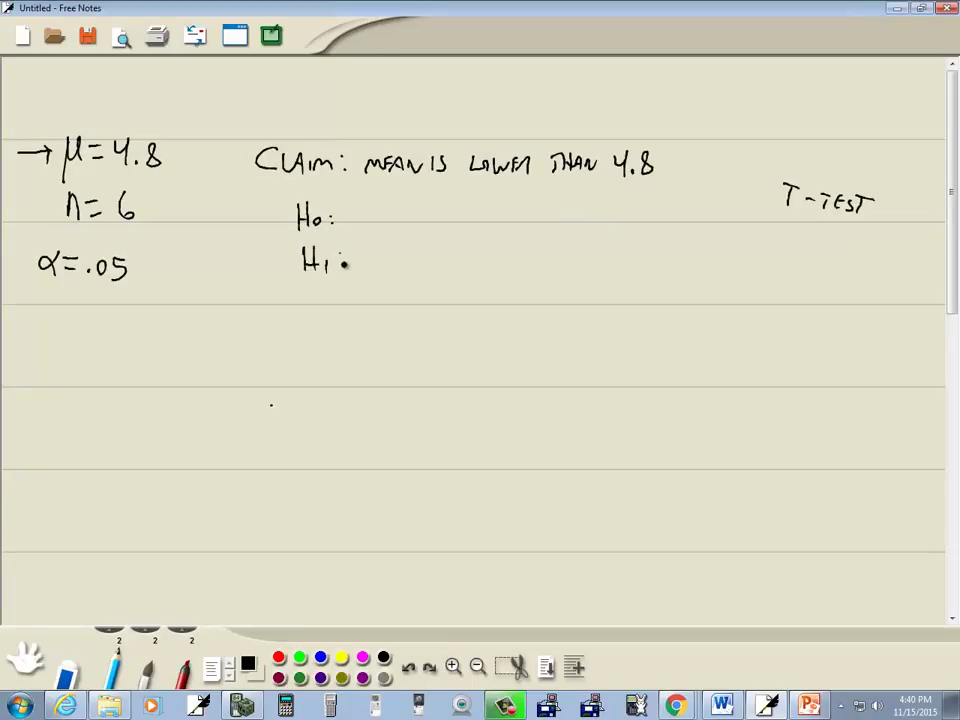
pyautogui.hotkey('alt', 'Tab')
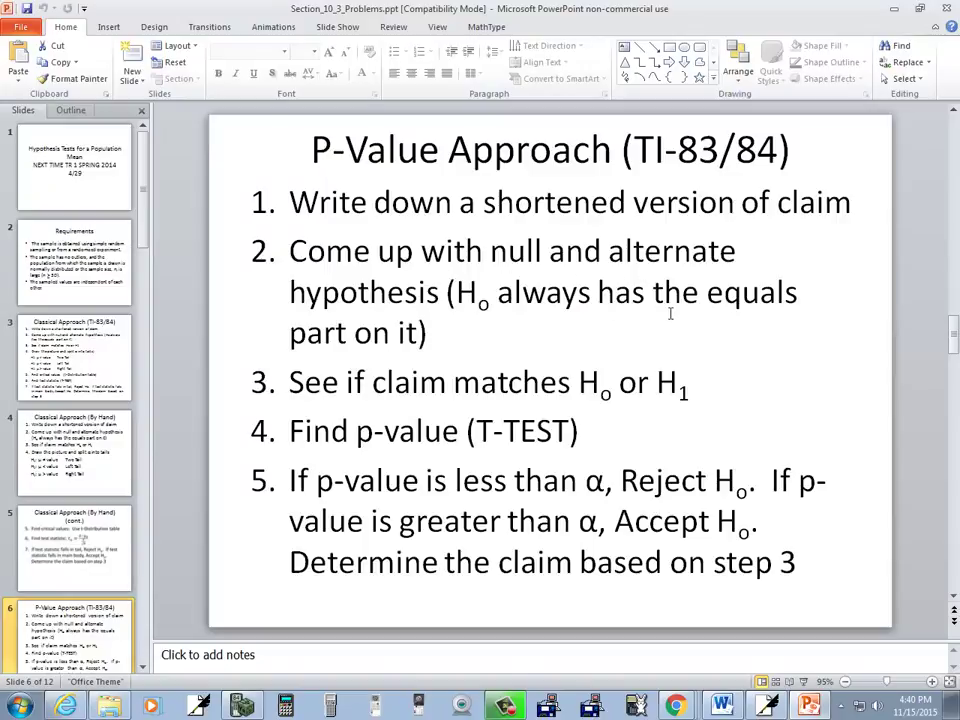
pyautogui.hotkey('alt', 'Tab')
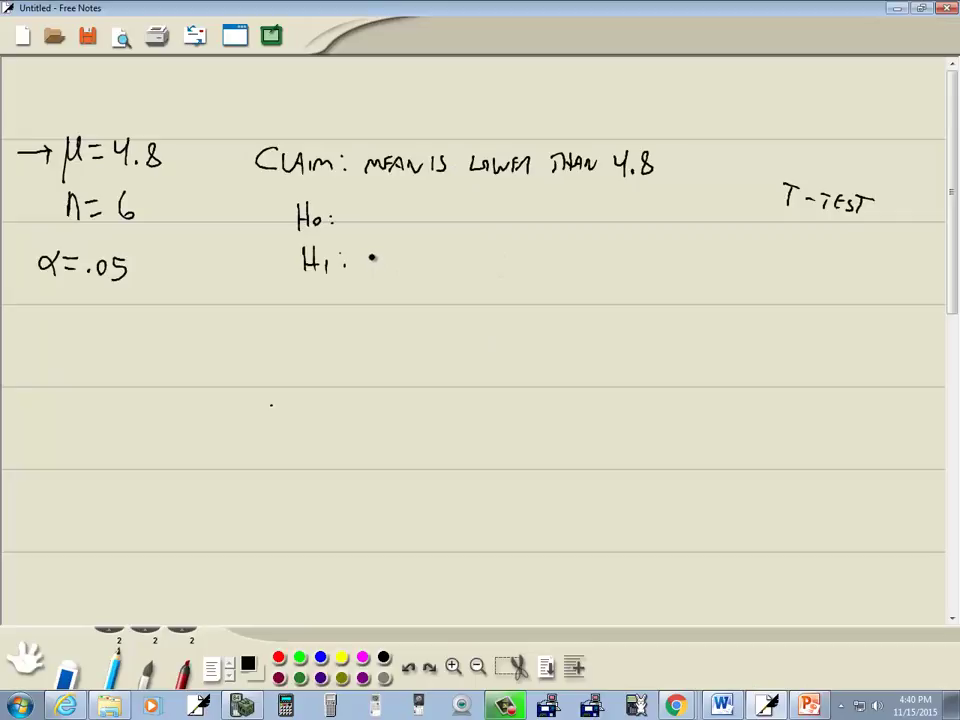
# - Complete the hypotheses as Ho: μ = 4.8 and H1: μ < 4.8
pyautogui.moveTo(370, 259)
pyautogui.mouseDown()
pyautogui.moveTo(366, 280)
pyautogui.moveTo(386, 264)
pyautogui.moveTo(400, 272)
pyautogui.moveTo(435, 259)
pyautogui.moveTo(432, 282)
pyautogui.moveTo(459, 257)
pyautogui.mouseUp()
pyautogui.click(443, 279)
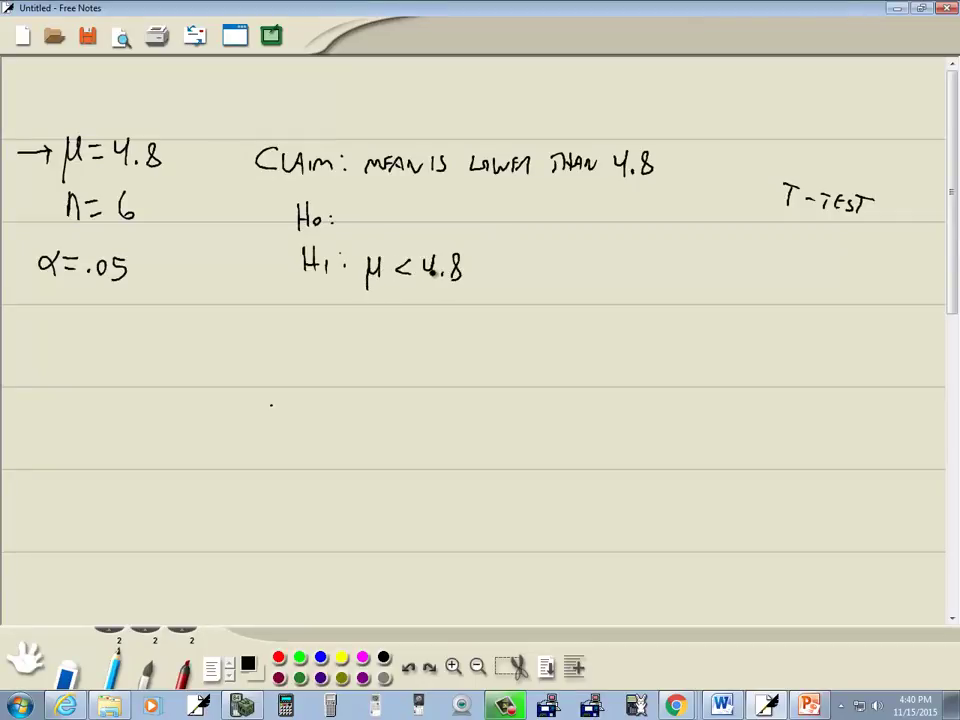
pyautogui.moveTo(356, 204)
pyautogui.mouseDown()
pyautogui.moveTo(353, 238)
pyautogui.moveTo(362, 214)
pyautogui.moveTo(430, 221)
pyautogui.mouseUp()
pyautogui.moveTo(425, 206)
pyautogui.mouseDown()
pyautogui.moveTo(425, 230)
pyautogui.moveTo(457, 208)
pyautogui.mouseUp()
pyautogui.click(433, 228)
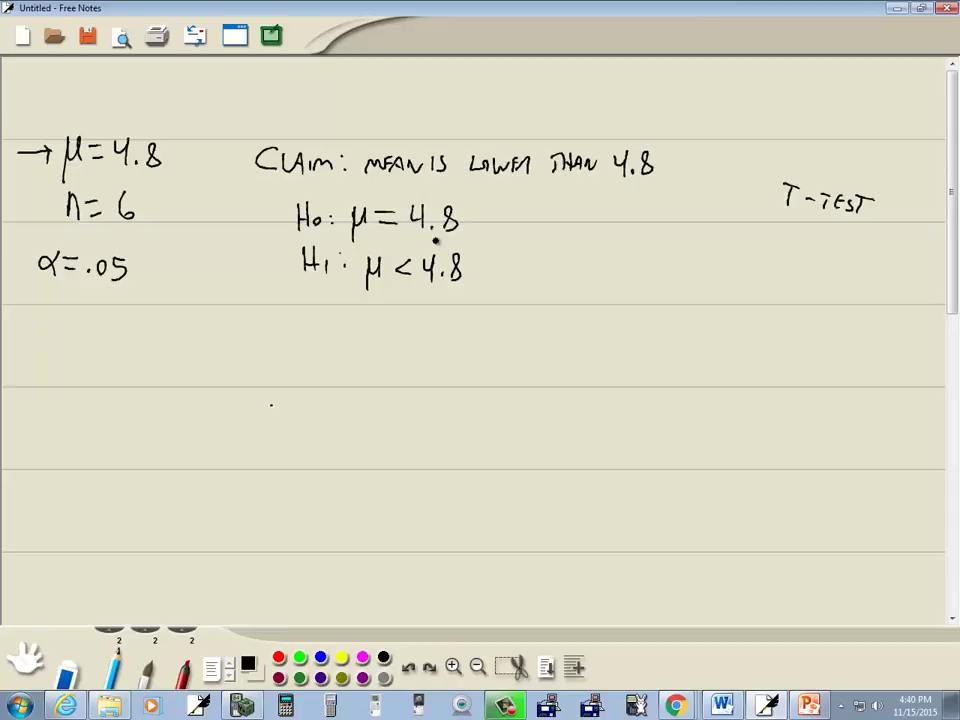
# - Draw a curved arrow linking the claim to H1
pyautogui.hotkey('alt', 'Tab')
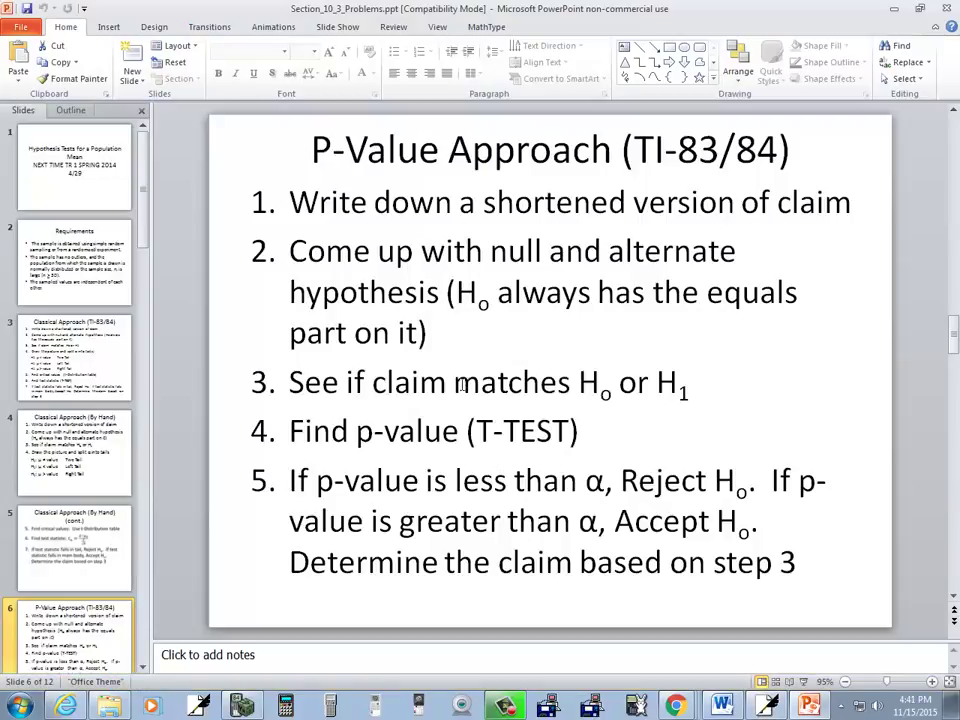
pyautogui.hotkey('alt', 'Tab')
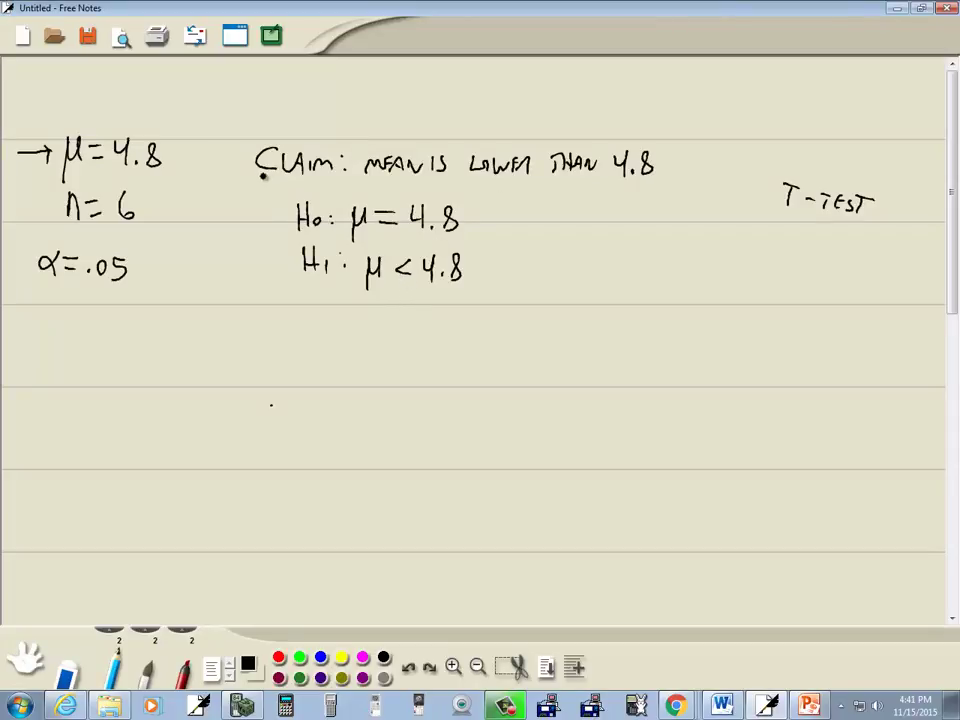
pyautogui.moveTo(262, 178)
pyautogui.mouseDown()
pyautogui.moveTo(238, 205)
pyautogui.moveTo(283, 265)
pyautogui.mouseUp()
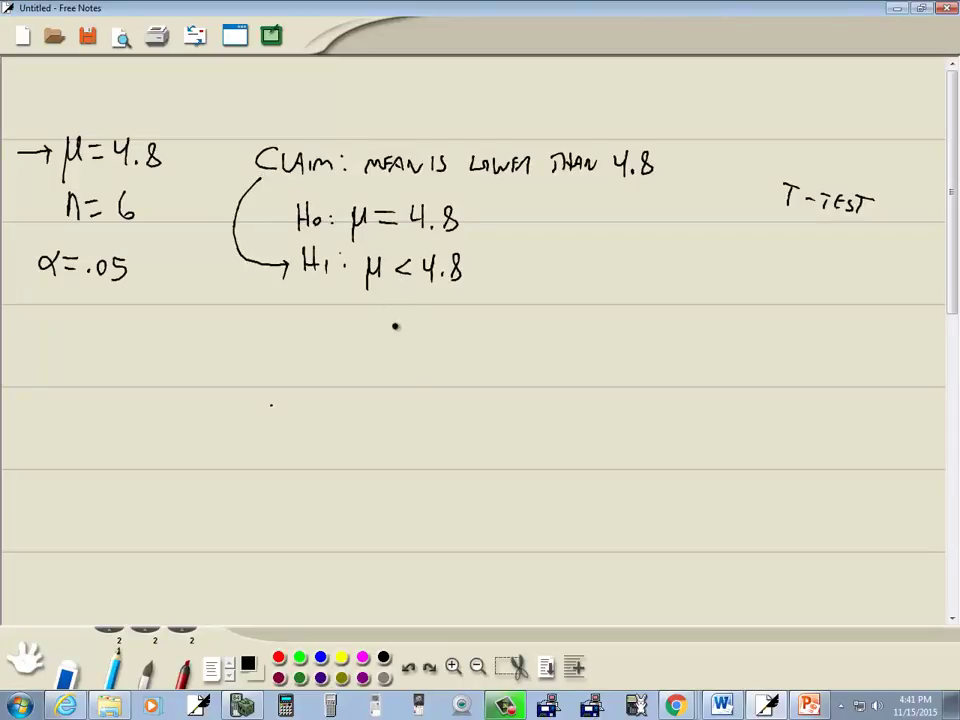
# - Start a 'p =' line below the hypotheses for the p-value
pyautogui.hotkey('alt', 'Tab')
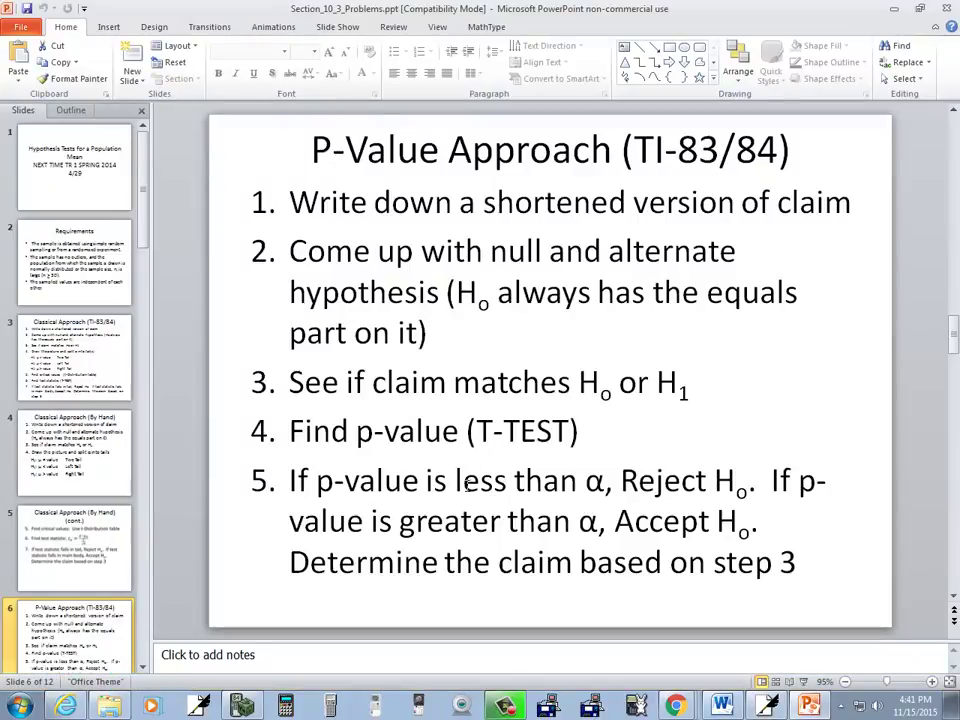
pyautogui.hotkey('alt', 'Tab')
pyautogui.moveTo(315, 349)
pyautogui.mouseDown()
pyautogui.moveTo(312, 322)
pyautogui.moveTo(315, 340)
pyautogui.moveTo(343, 332)
pyautogui.mouseUp()
pyautogui.moveTo(328, 343); pyautogui.dragTo(343, 342)
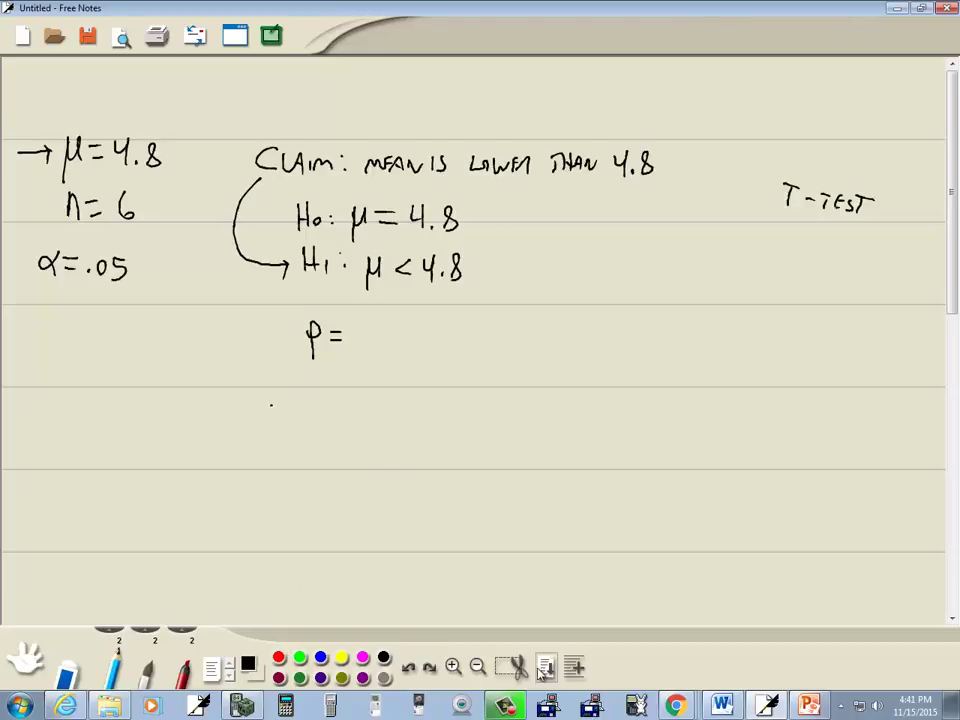
# - Open the T-Test input screen from the TI-84 STAT TESTS menu
pyautogui.click(243, 705)
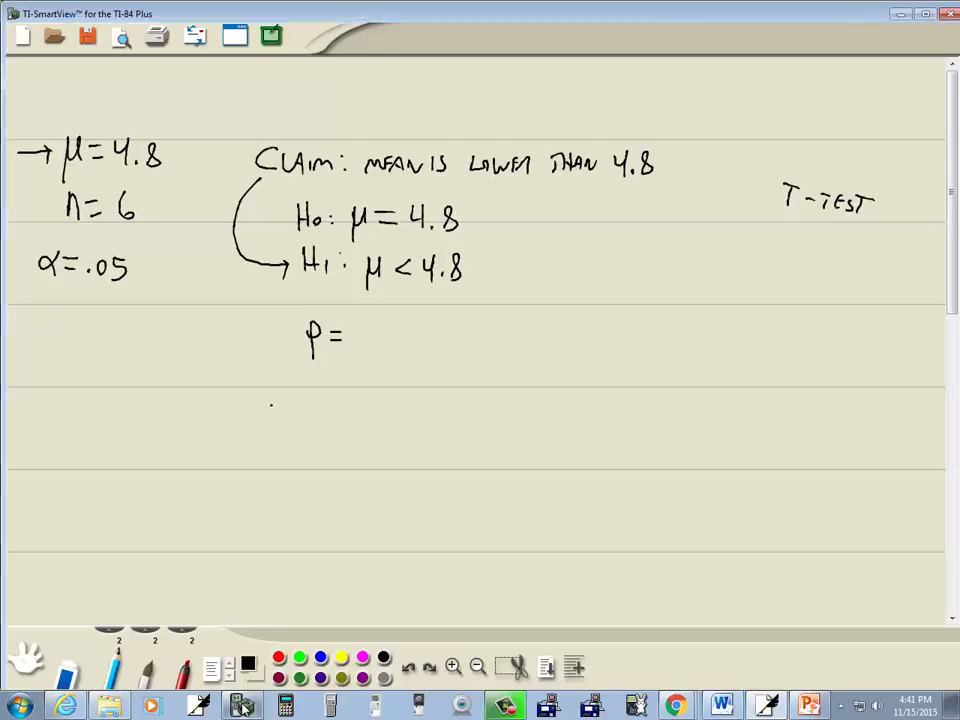
pyautogui.click(158, 385)
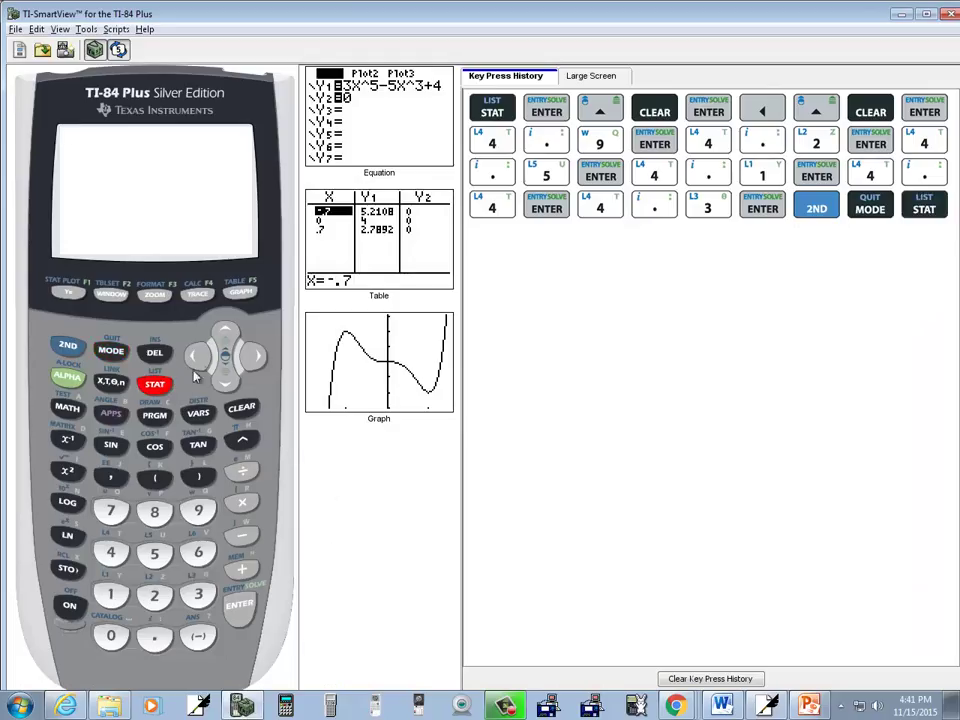
pyautogui.click(197, 359)
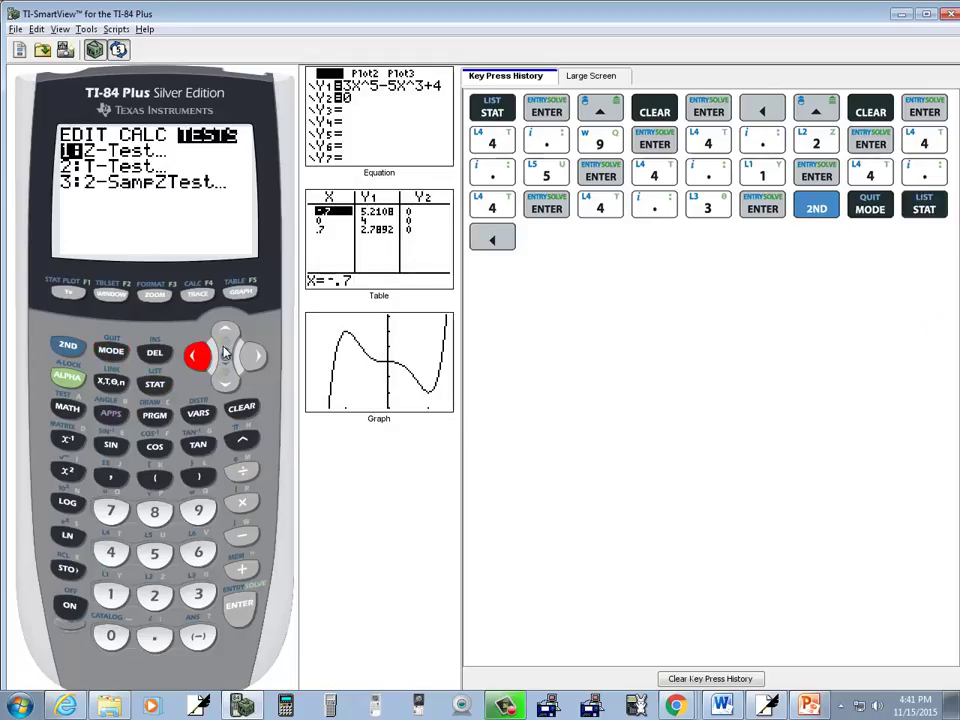
pyautogui.click(225, 378)
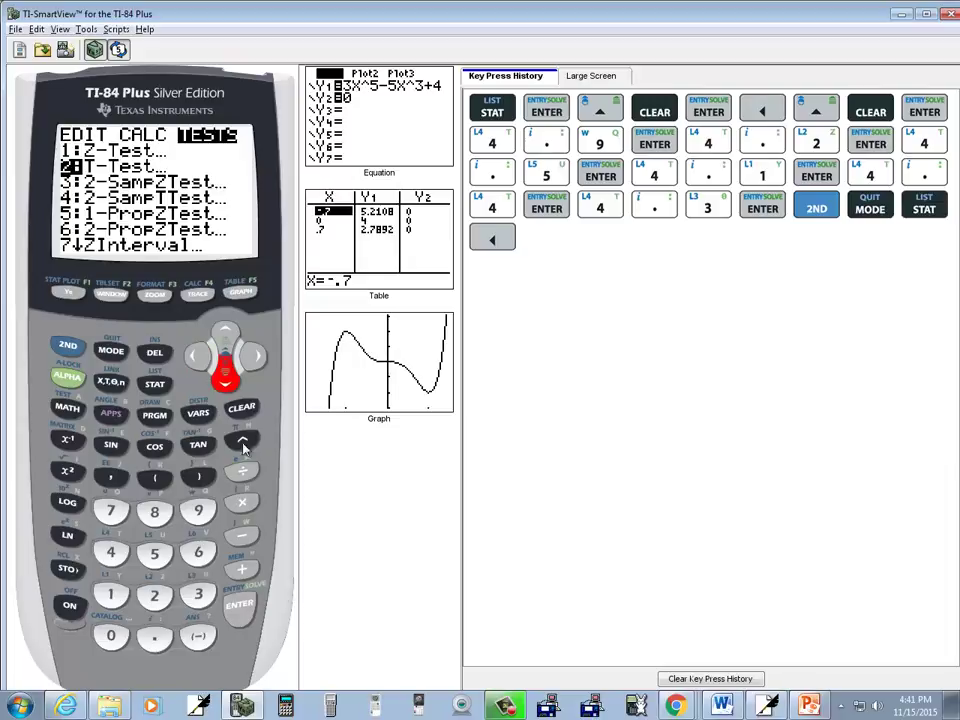
pyautogui.click(239, 604)
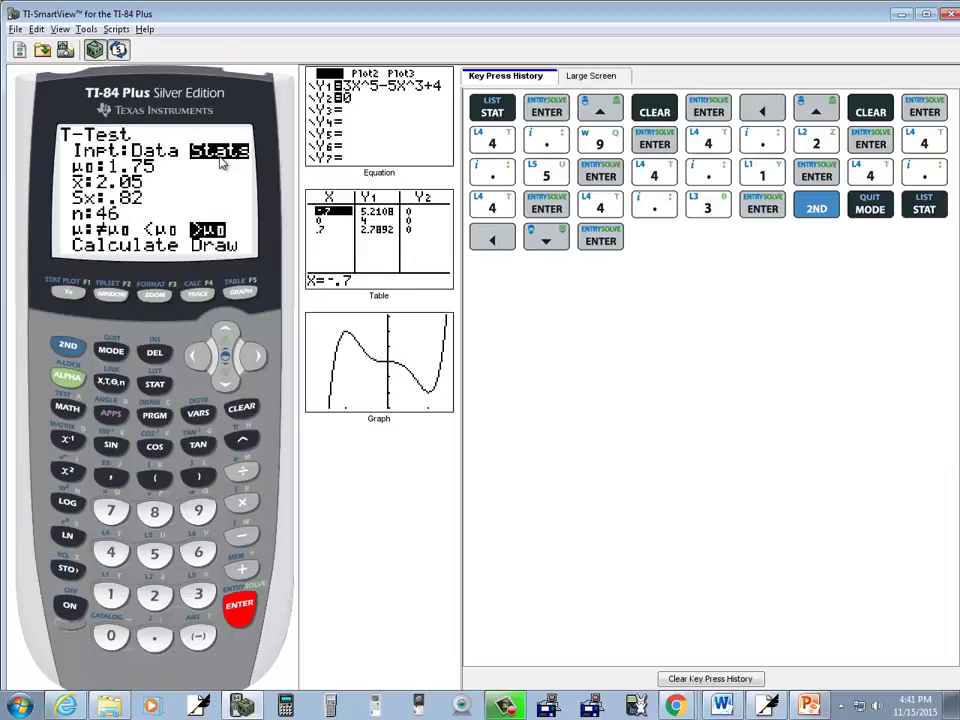
# - Set the T-Test input from Stats to Data and move down to the μ0 line
pyautogui.hotkey('alt', 'Tab')
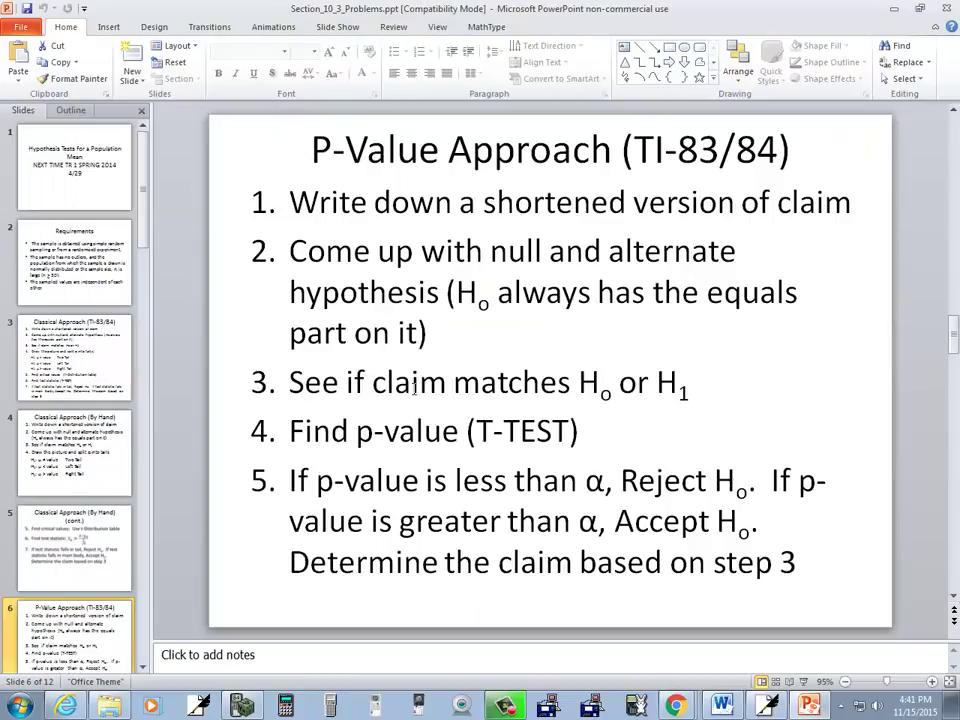
pyautogui.hotkey('alt', 'Tab')
pyautogui.hotkey('alt', 'Tab')
pyautogui.press('Tab')
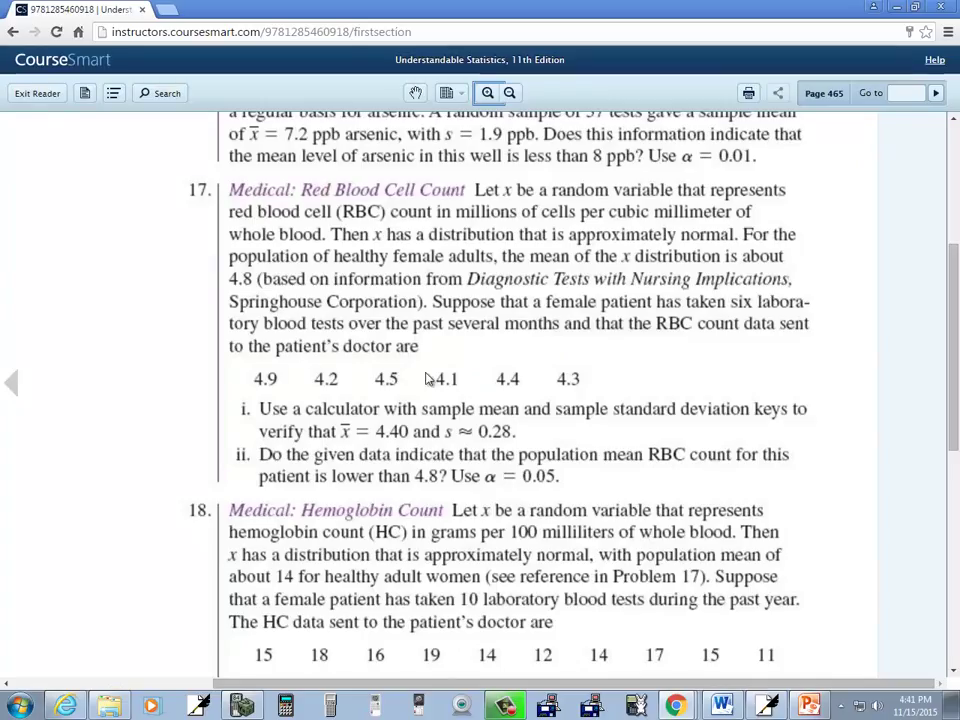
pyautogui.hotkey('alt', 'Tab')
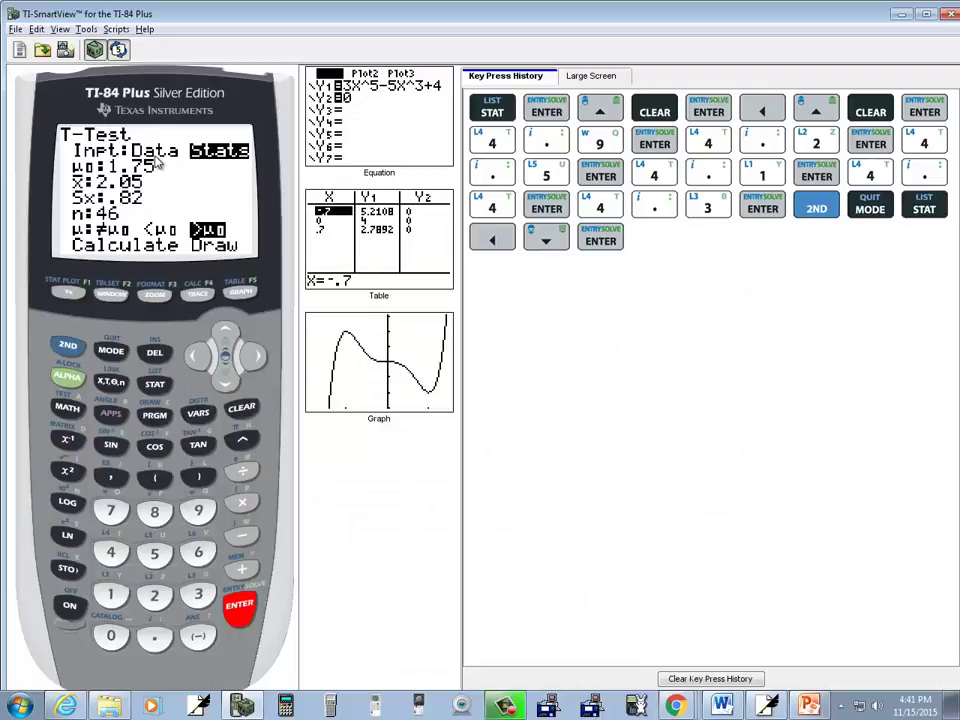
pyautogui.click(198, 358)
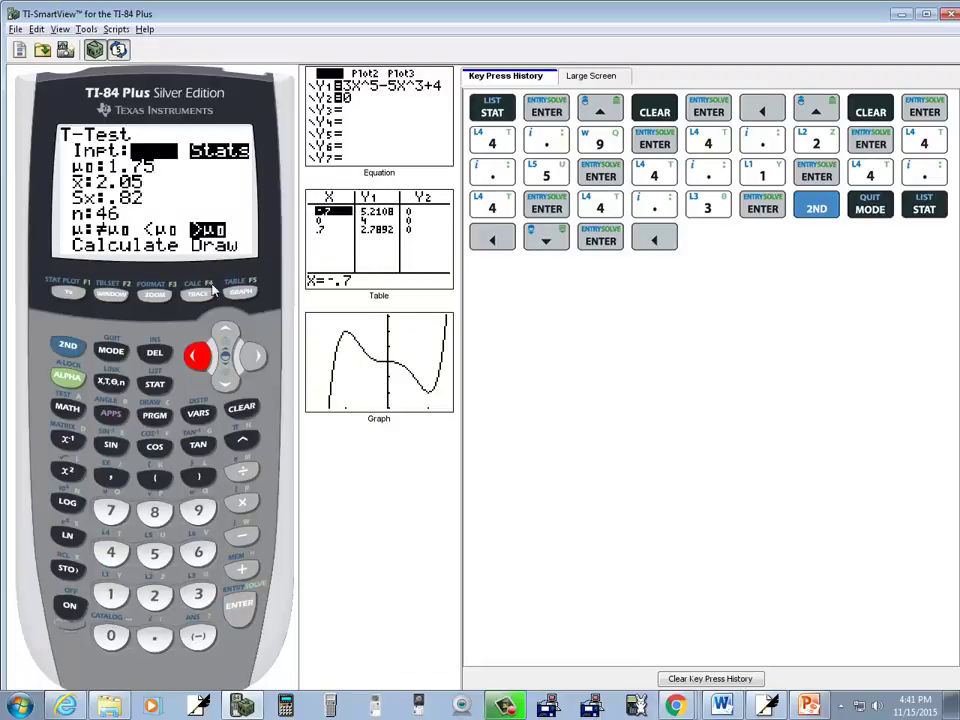
pyautogui.click(245, 612)
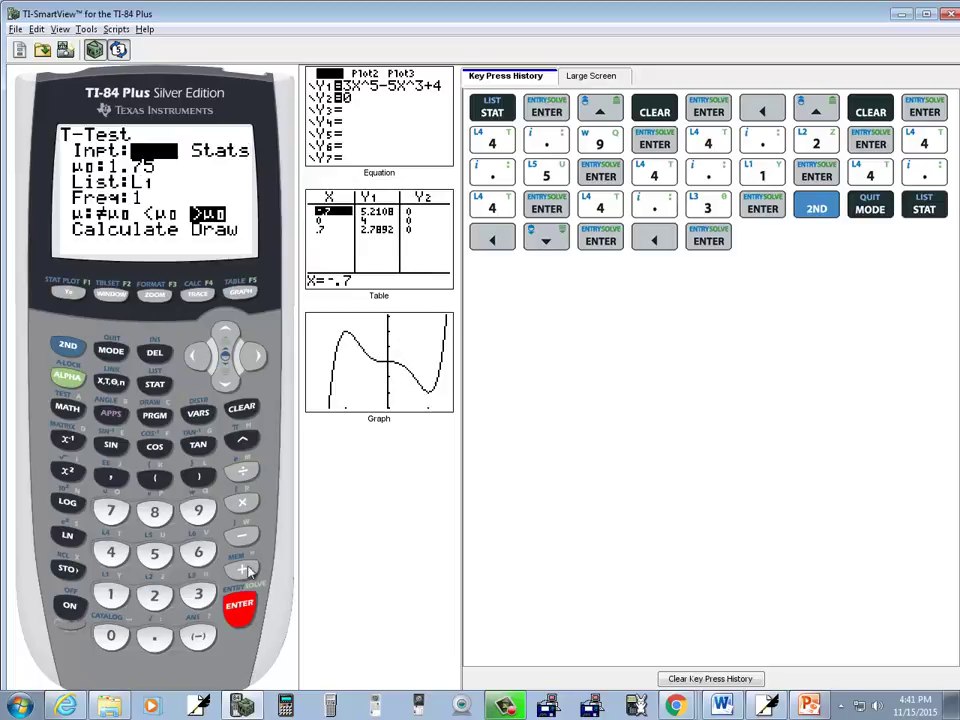
pyautogui.click(225, 380)
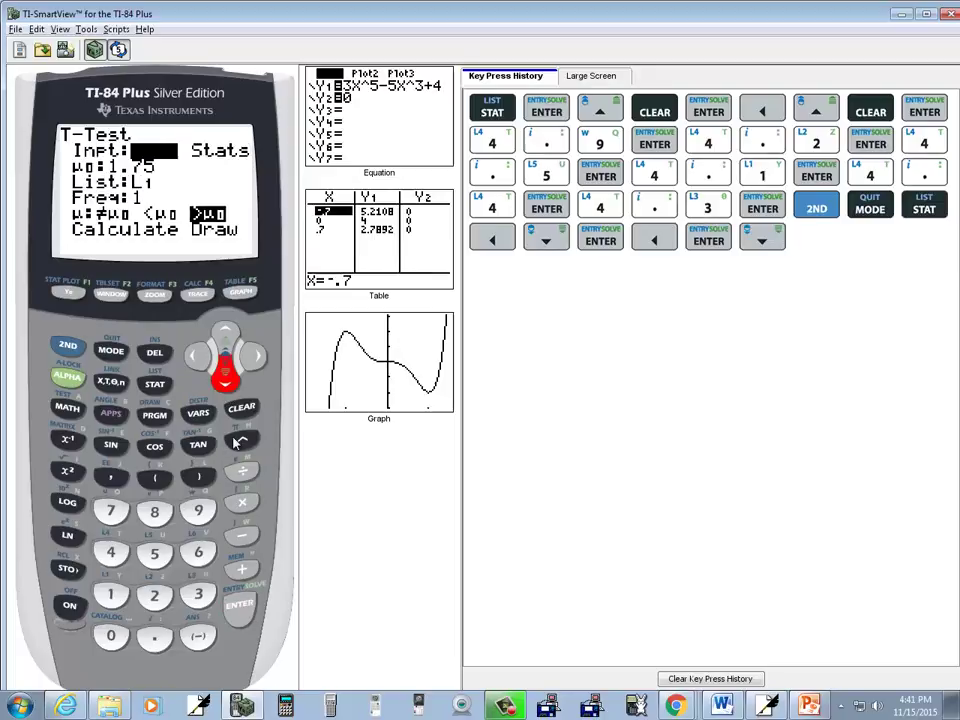
pyautogui.hotkey('alt', 'Tab')
pyautogui.press('Tab')
pyautogui.press('Tab')
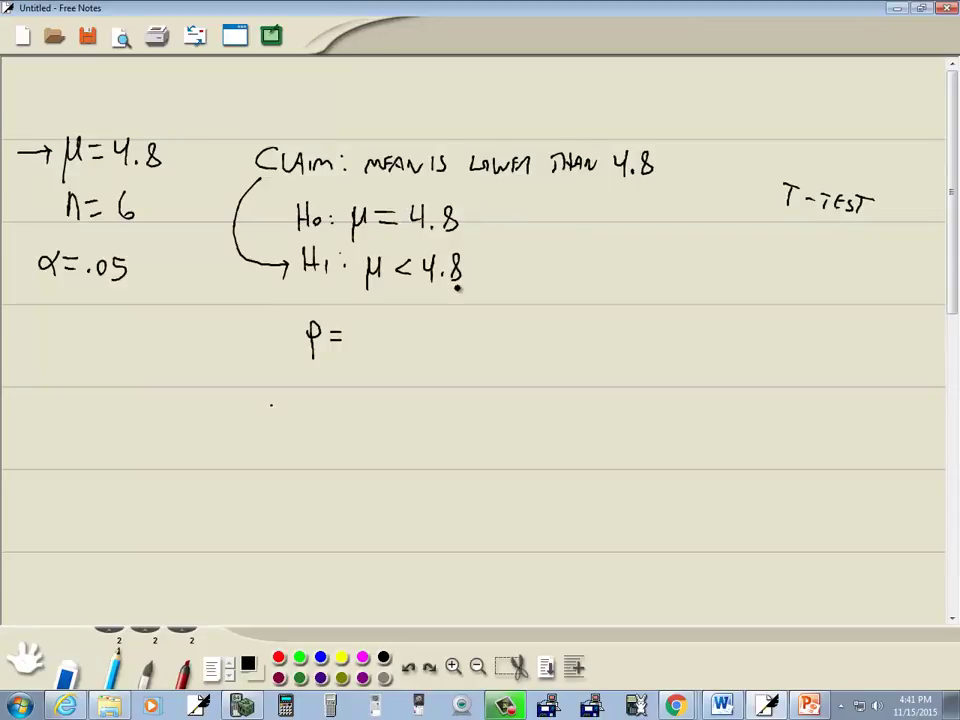
# - Run a T-Test on L1 with μ0 = 4.8 and alternative μ < μ0, getting p = .0089814423
pyautogui.hotkey('alt', 'Tab')
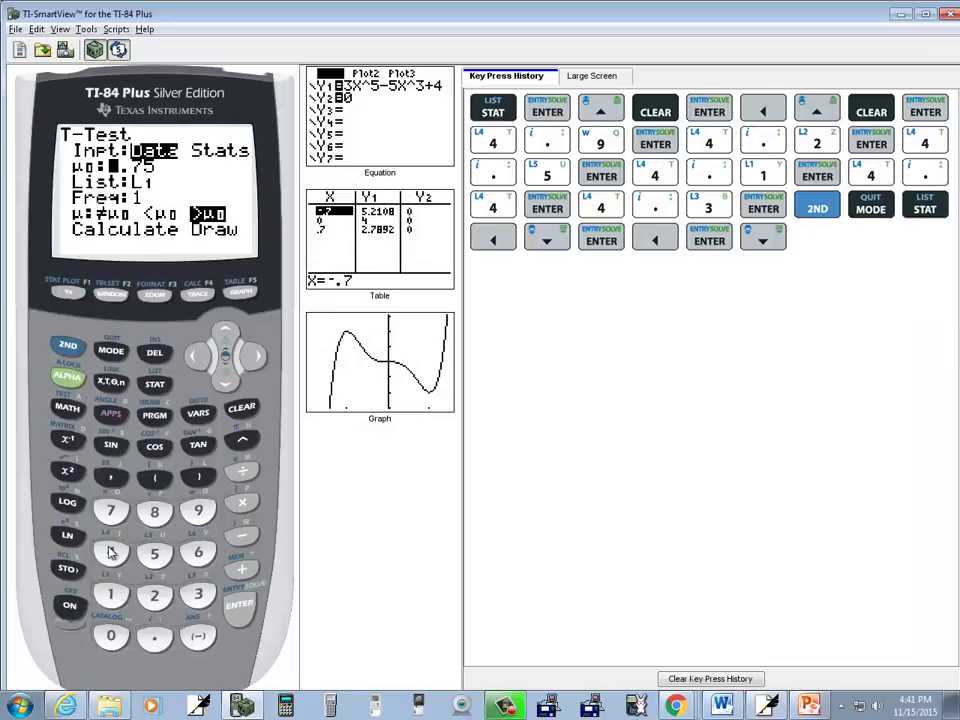
pyautogui.write('.8')
pyautogui.press('Return')
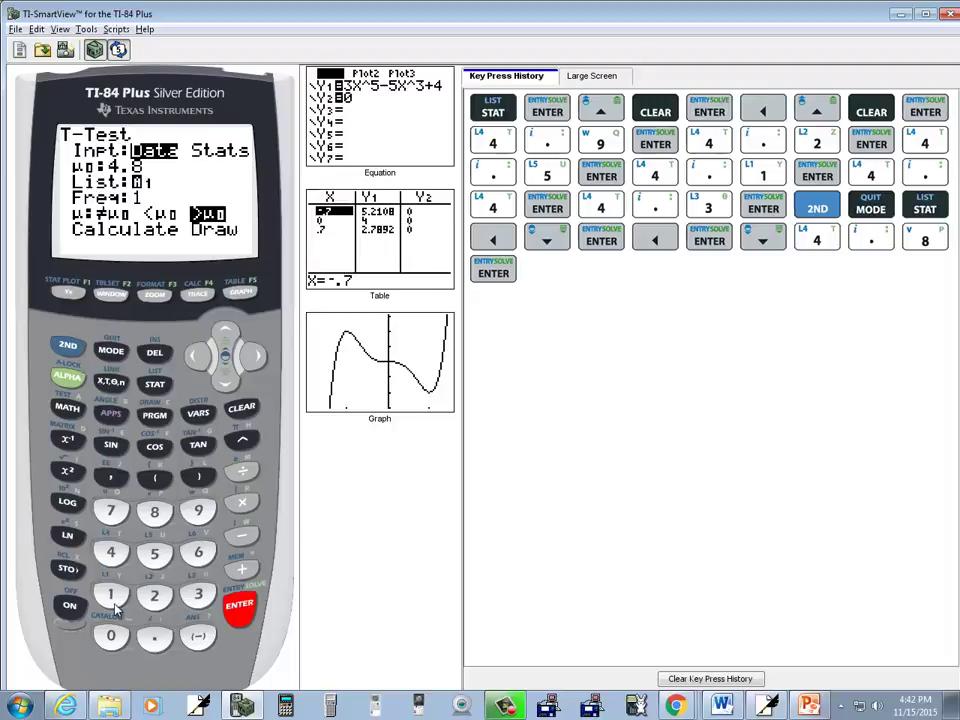
pyautogui.click(225, 378)
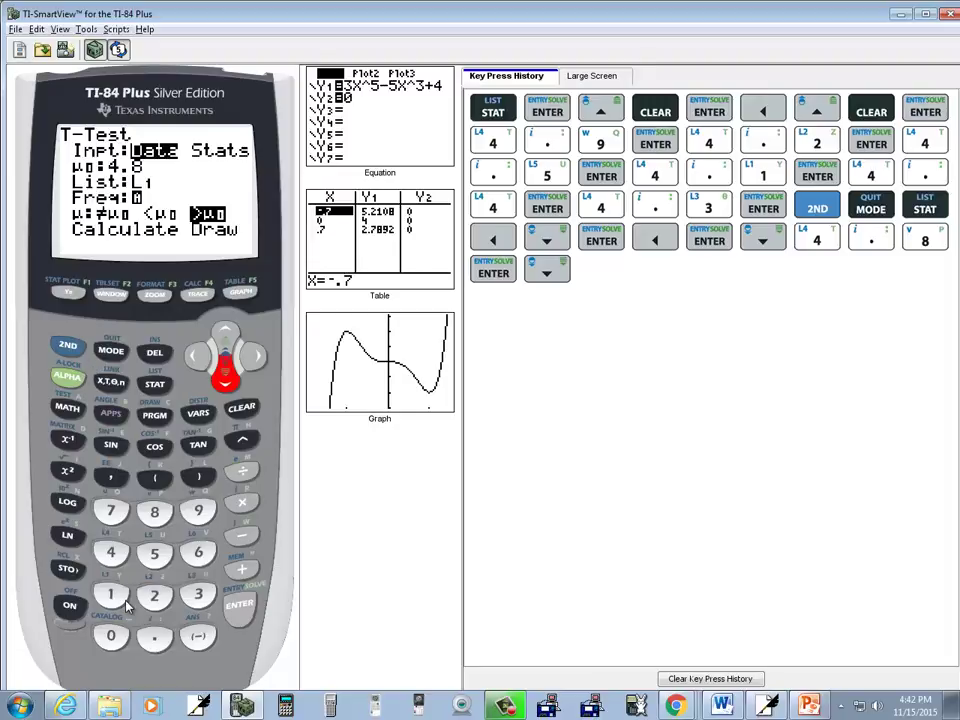
pyautogui.click(224, 372)
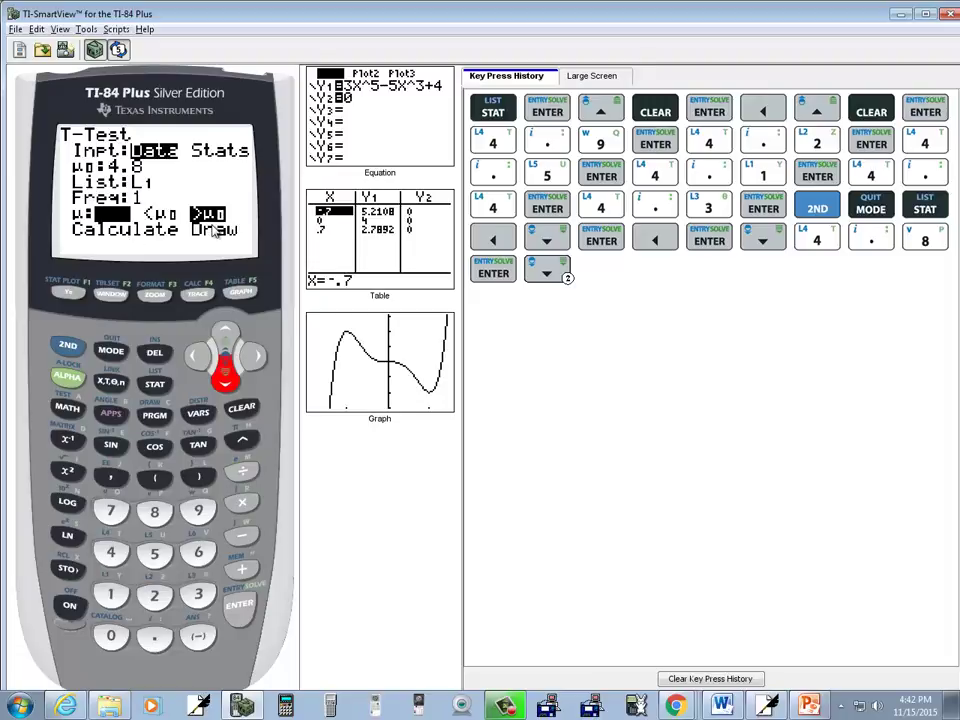
pyautogui.hotkey('alt', 'Tab')
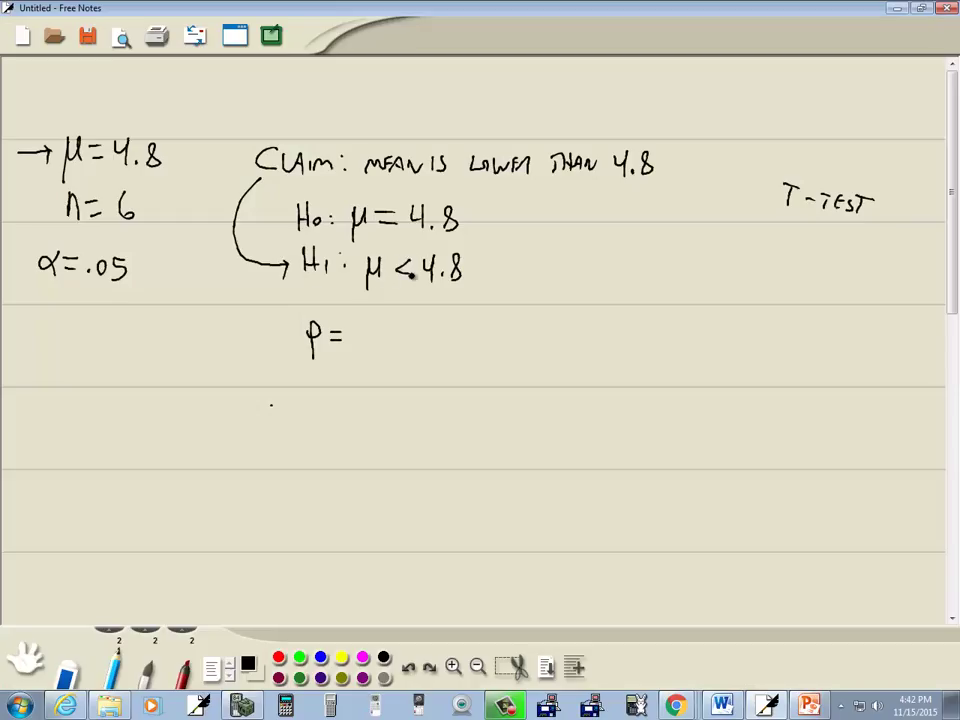
pyautogui.hotkey('alt', 'Tab')
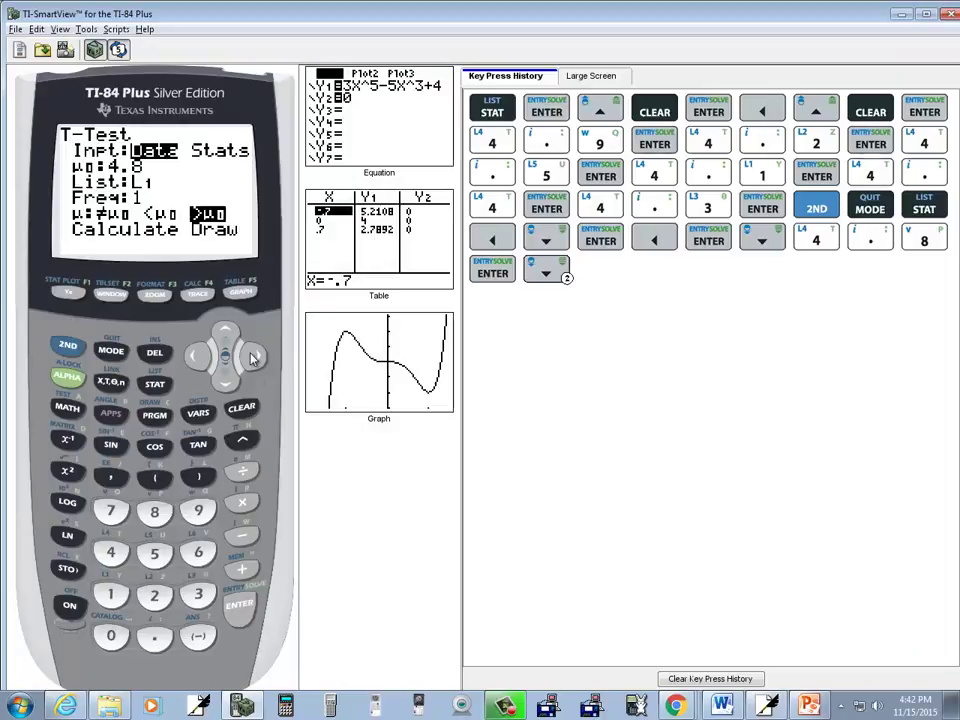
pyautogui.click(253, 358)
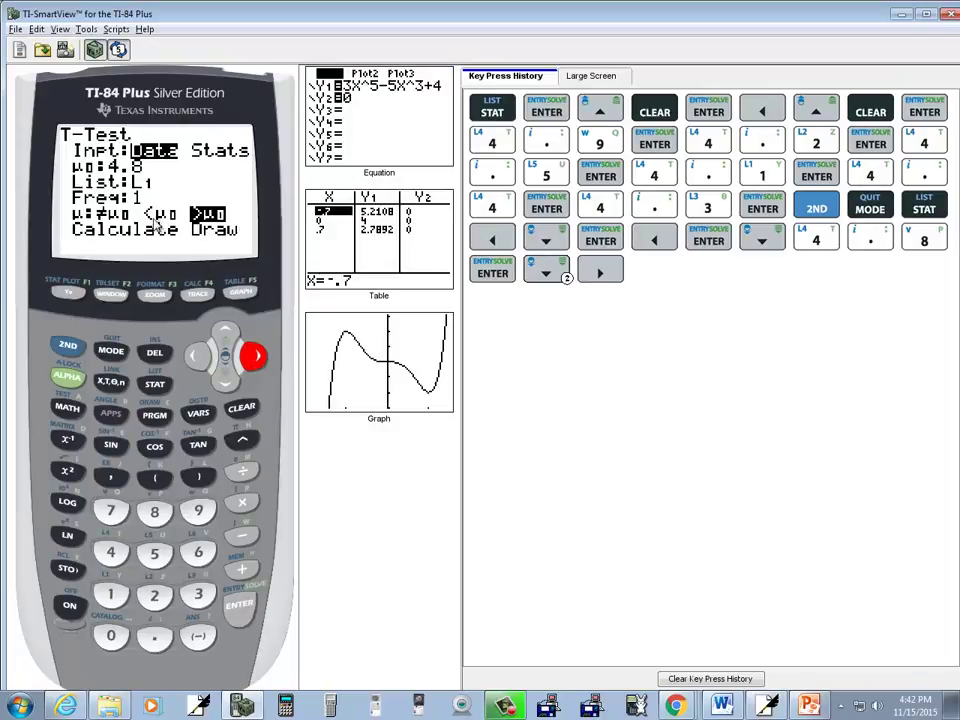
pyautogui.click(240, 608)
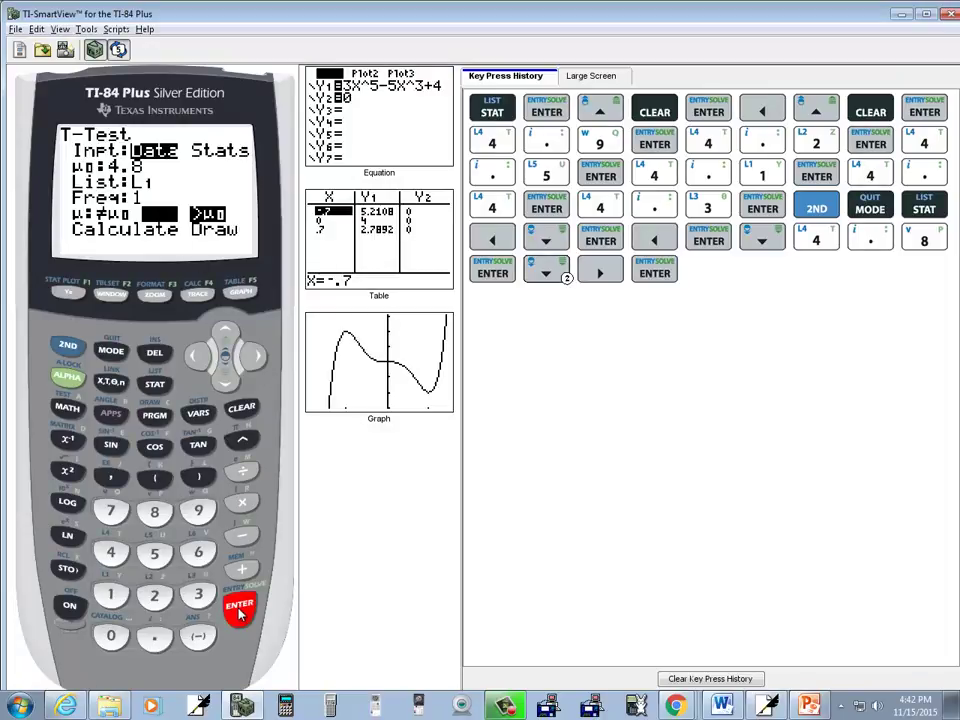
pyautogui.click(225, 380)
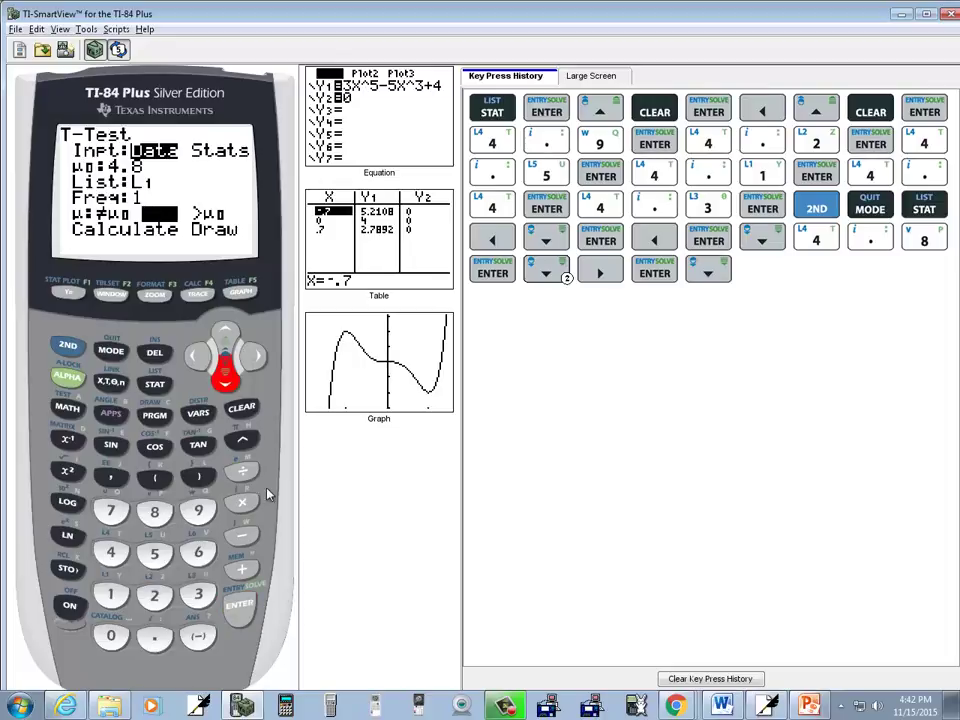
pyautogui.click(243, 605)
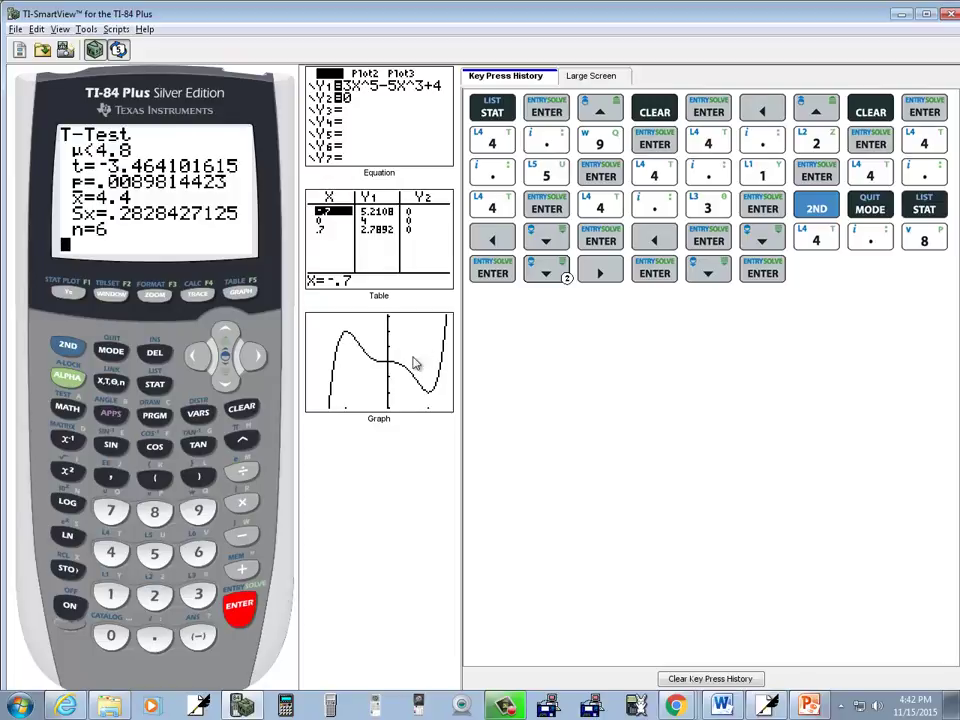
# - Handwrite .0090 after p =, undoing a mistaken 8 and checking the calculator's value
pyautogui.hotkey('alt', 'Tab')
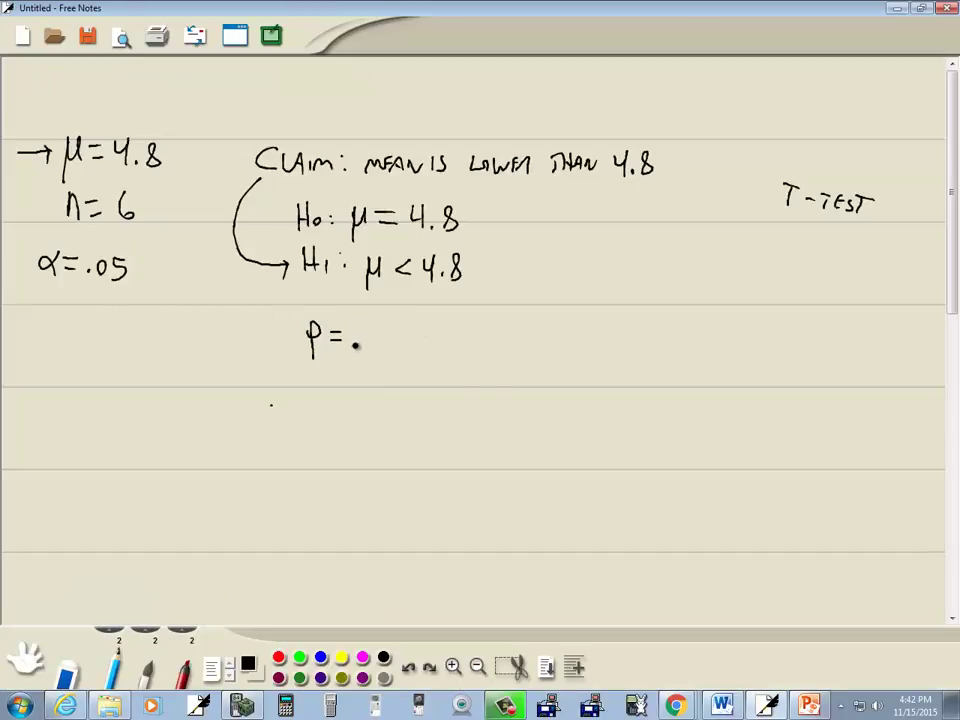
pyautogui.moveTo(380, 342)
pyautogui.mouseDown()
pyautogui.moveTo(382, 354)
pyautogui.moveTo(404, 354)
pyautogui.mouseUp()
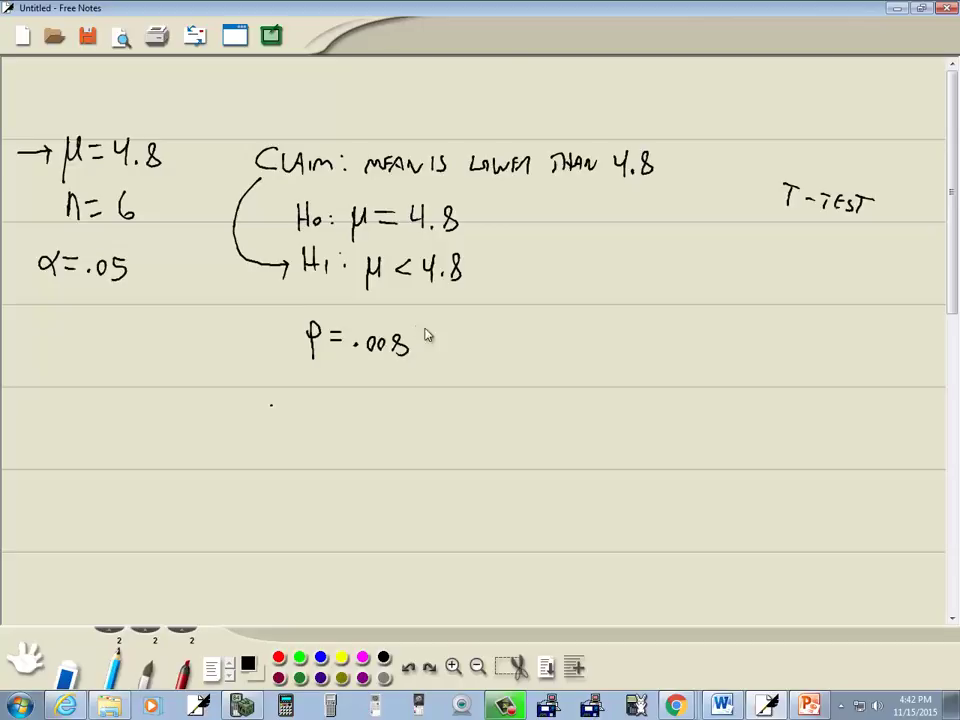
pyautogui.hotkey('alt', 'Tab')
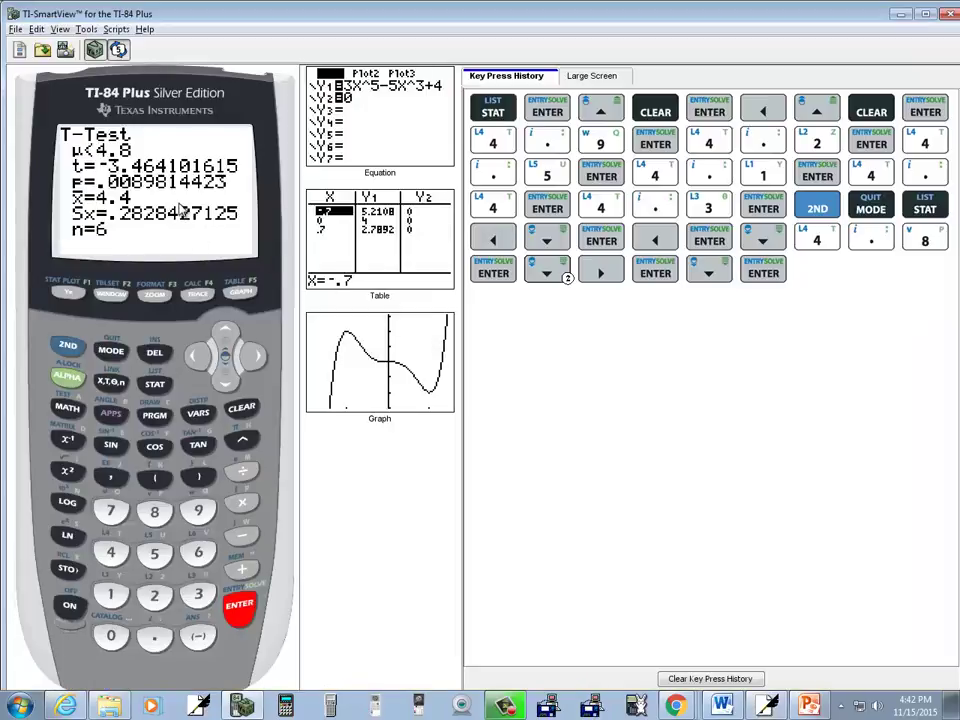
pyautogui.hotkey('alt', 'Tab')
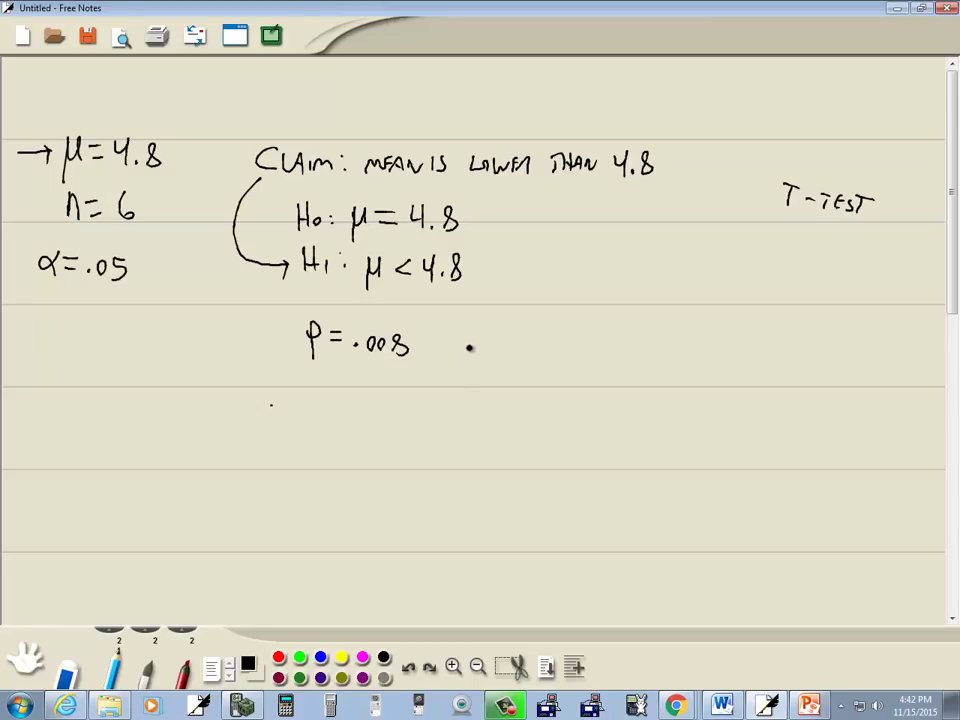
pyautogui.hotkey('ctrl', 'z')
pyautogui.moveTo(413, 339)
pyautogui.mouseDown()
pyautogui.moveTo(410, 354)
pyautogui.moveTo(423, 340)
pyautogui.mouseUp()
pyautogui.hotkey('alt', 'Tab')
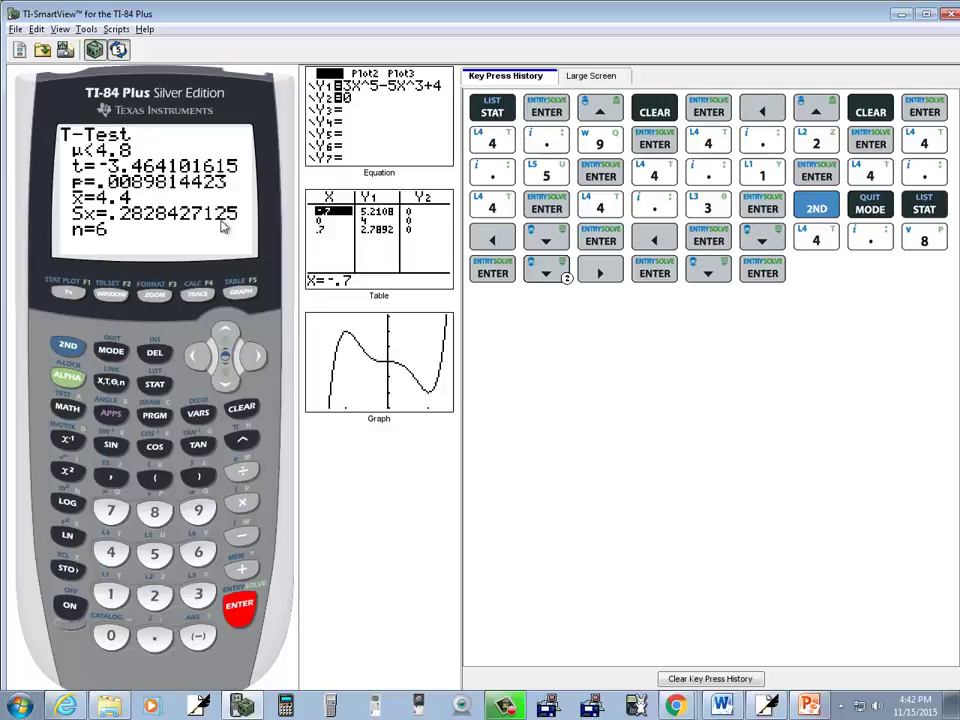
pyautogui.hotkey('alt', 'Tab')
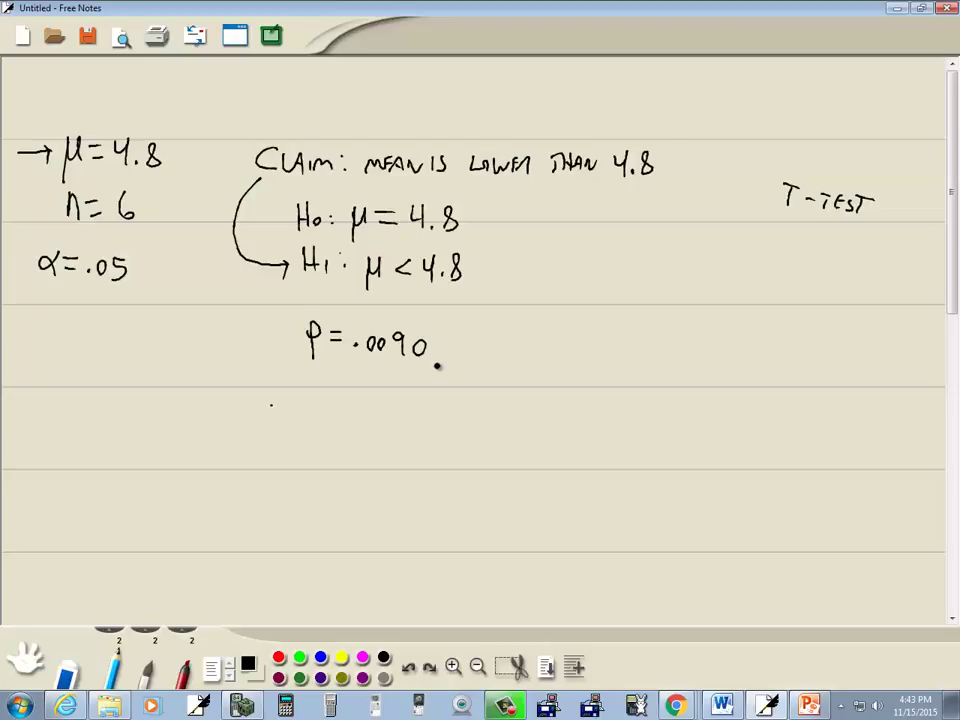
pyautogui.hotkey('alt', 'Tab')
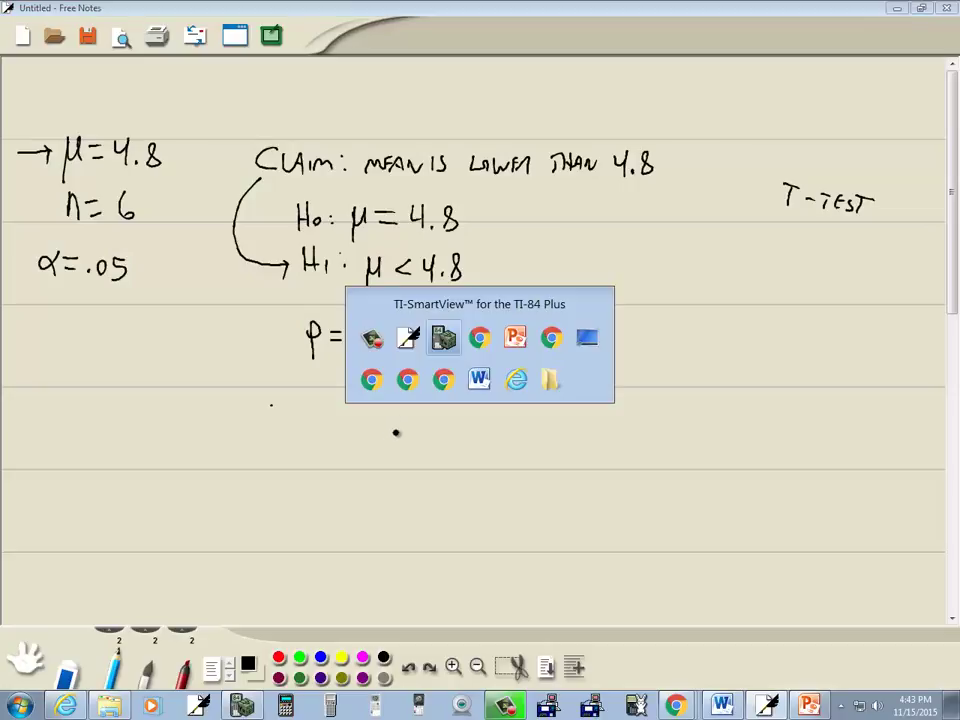
pyautogui.press('Tab')
pyautogui.press('Tab')
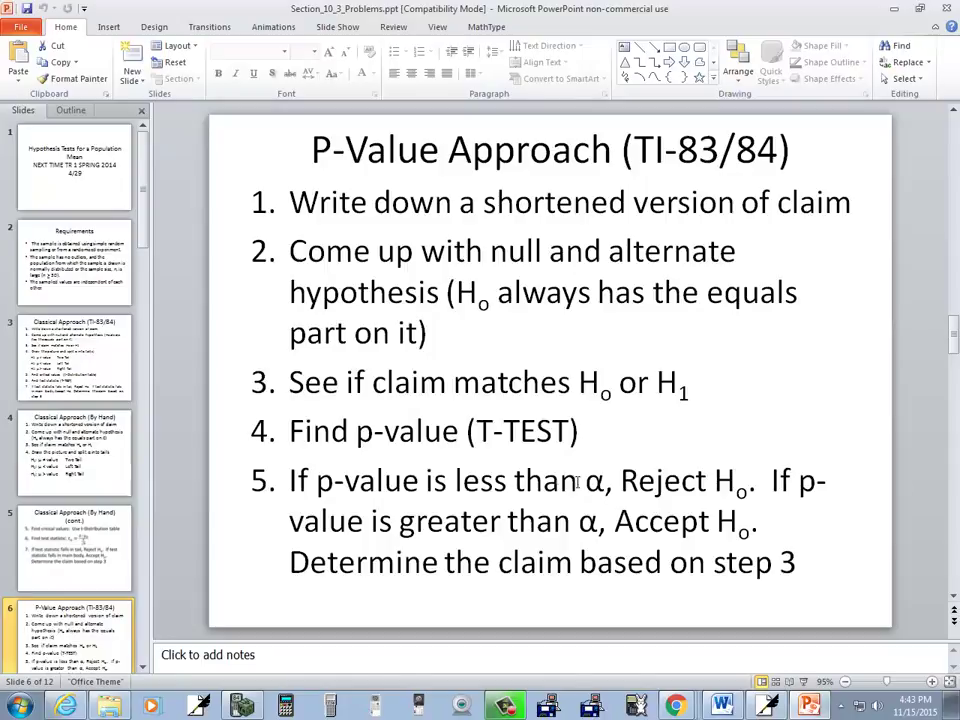
# - Beneath p = .0090, handwrite REJECT Ho, ACCEPT H1 and ACCEPT CLAIM on separate lines
pyautogui.hotkey('alt', 'Tab')
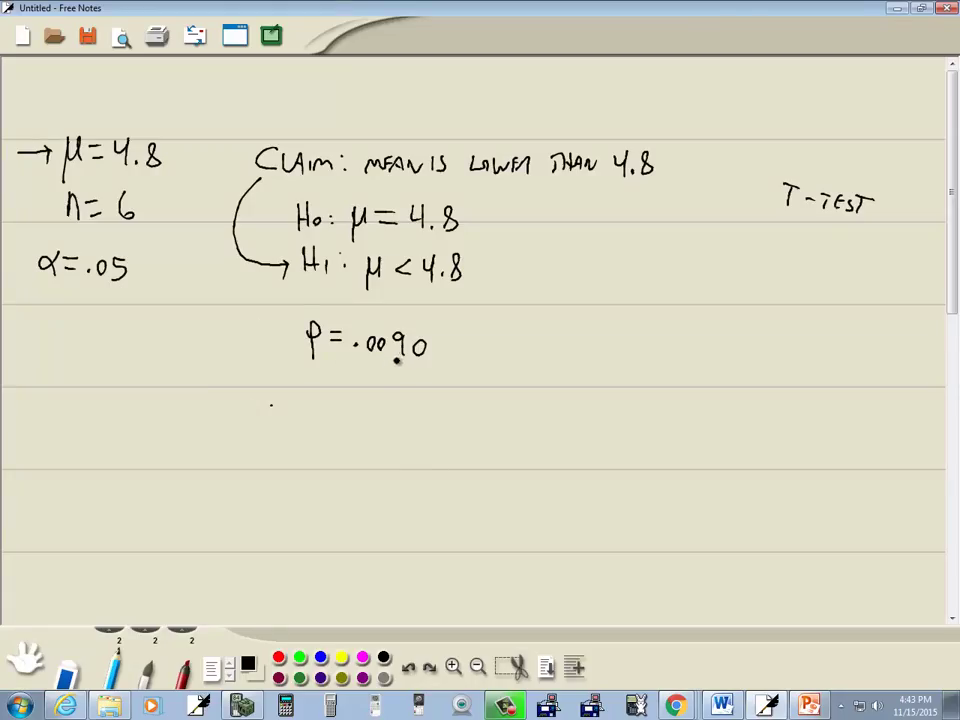
pyautogui.hotkey('alt', 'Tab')
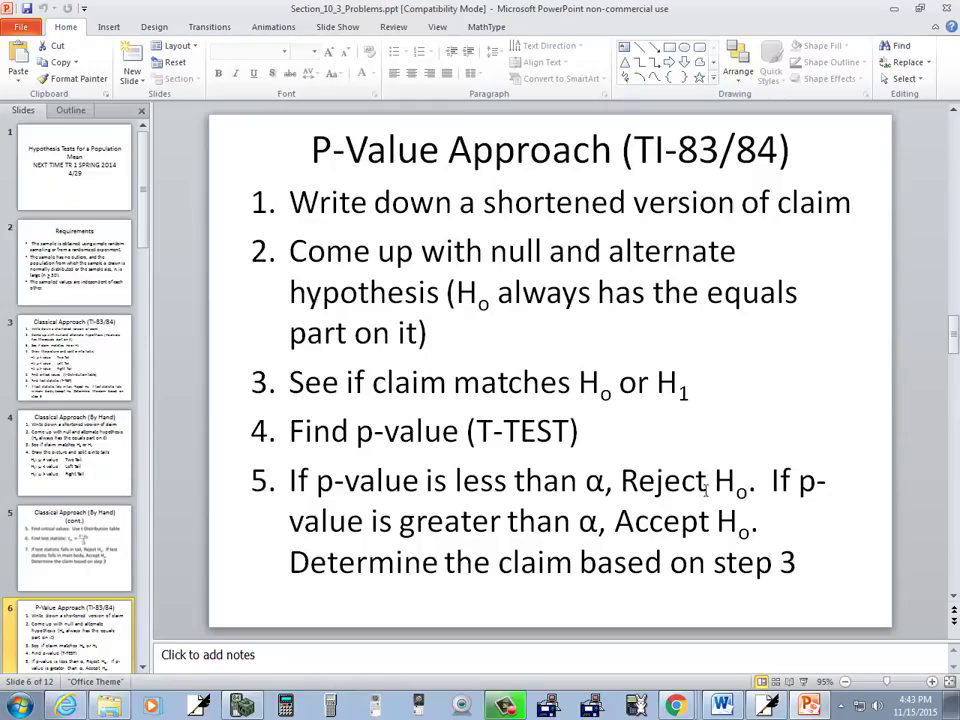
pyautogui.hotkey('alt', 'Tab')
pyautogui.moveTo(324, 391); pyautogui.dragTo(444, 399)
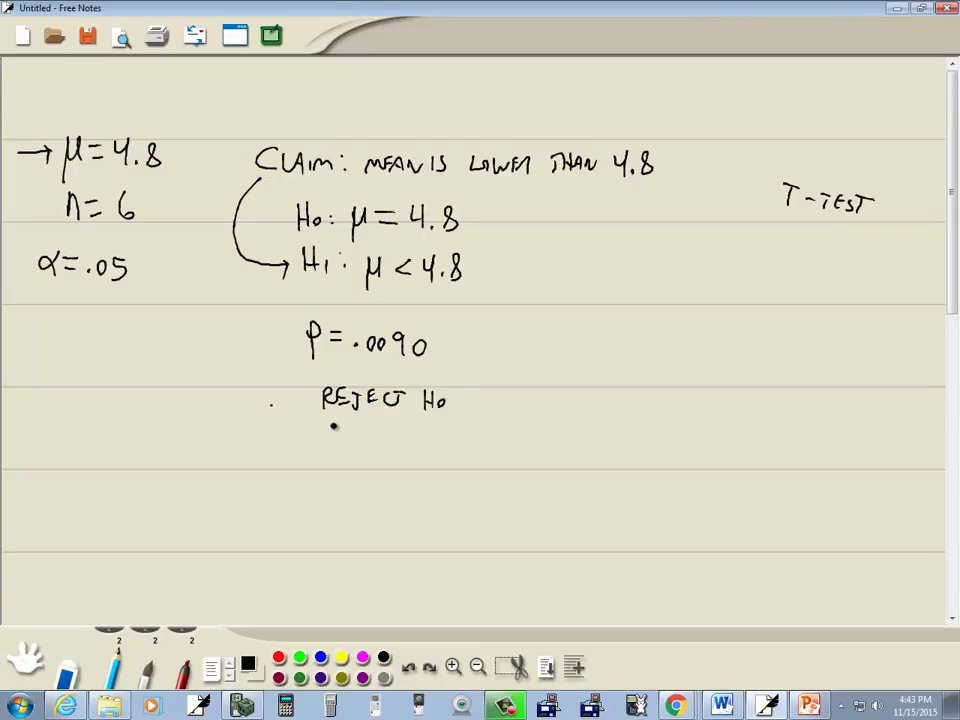
pyautogui.moveTo(334, 426)
pyautogui.mouseDown()
pyautogui.moveTo(367, 440)
pyautogui.moveTo(447, 428)
pyautogui.mouseUp()
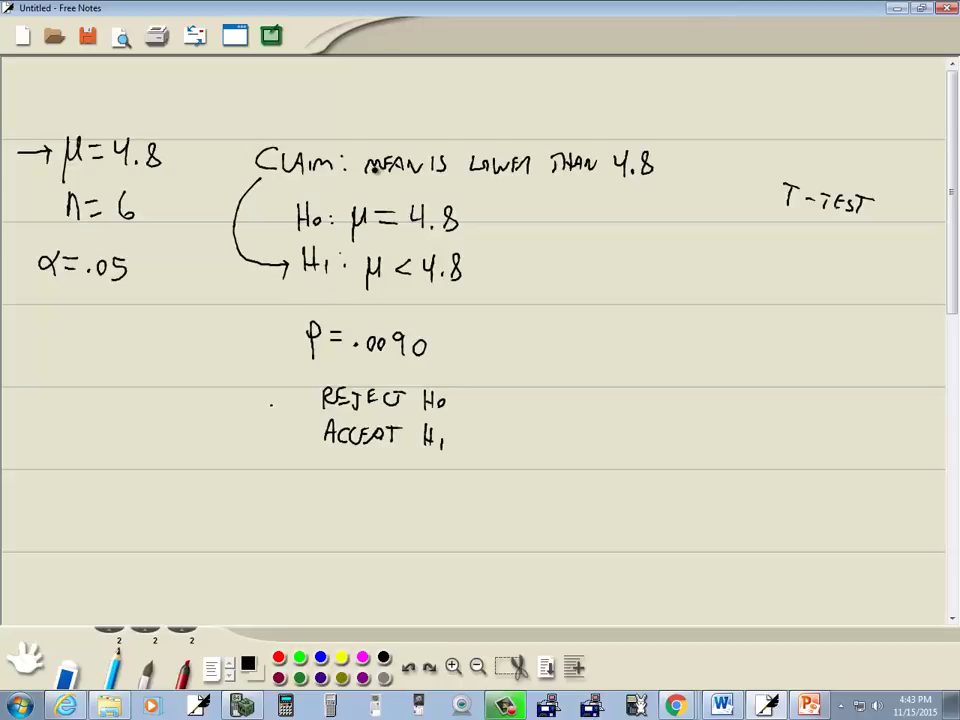
pyautogui.moveTo(328, 484)
pyautogui.mouseDown()
pyautogui.moveTo(331, 458)
pyautogui.moveTo(360, 482)
pyautogui.moveTo(464, 476)
pyautogui.mouseUp()
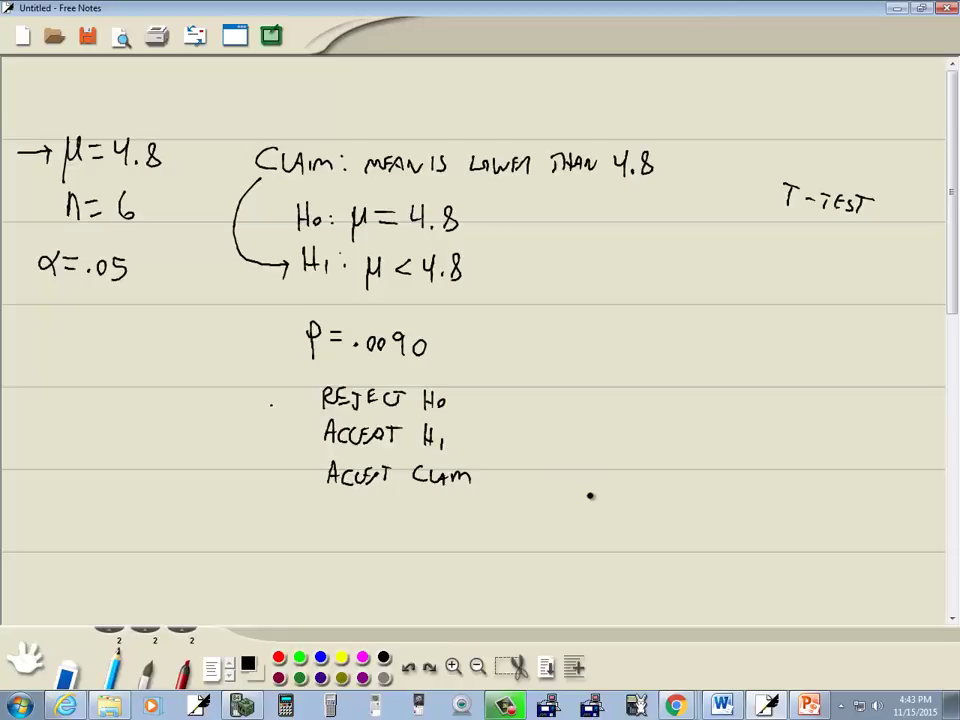
# - Draw a pen rectangle enclosing everything from the claim down to ACCEPT CLAIM
pyautogui.moveTo(590, 495)
pyautogui.mouseDown()
pyautogui.moveTo(251, 465)
pyautogui.moveTo(229, 223)
pyautogui.moveTo(294, 131)
pyautogui.moveTo(574, 140)
pyautogui.moveTo(692, 203)
pyautogui.moveTo(671, 445)
pyautogui.moveTo(595, 497)
pyautogui.mouseUp()
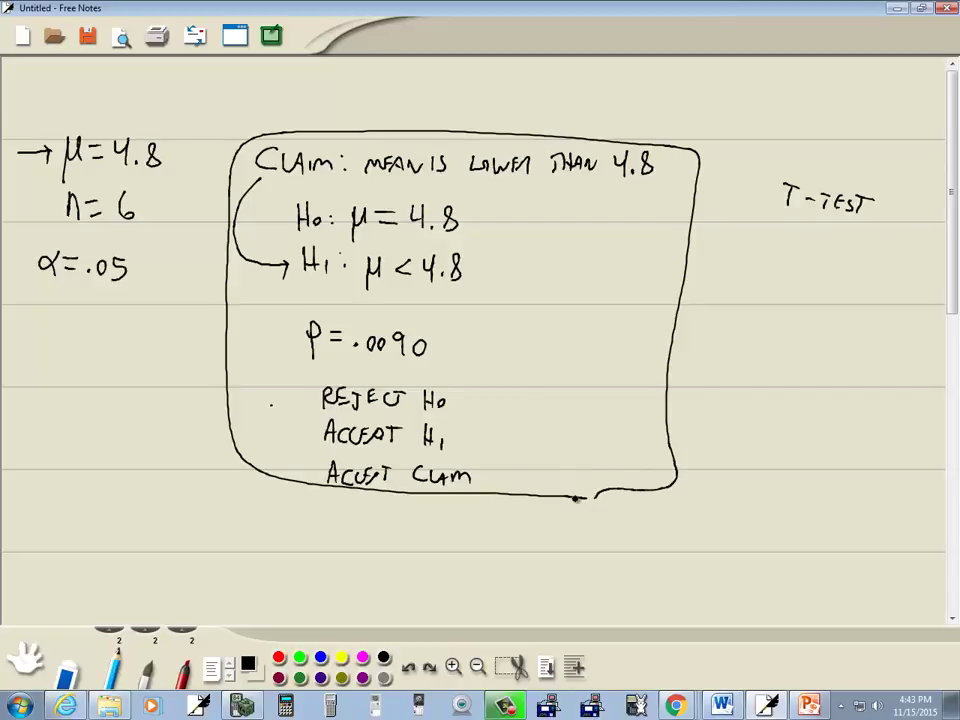